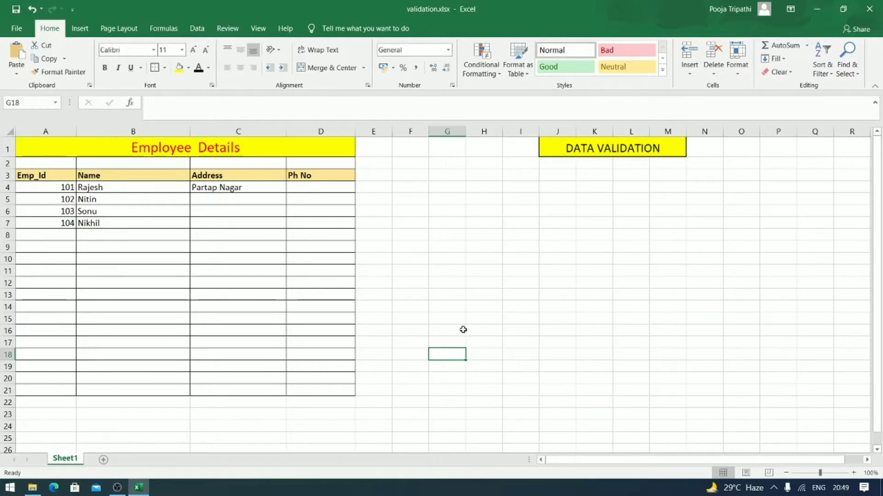
{"action": "left_click_drag", "start_coordinate": [61, 186], "coordinate": [44, 391]}
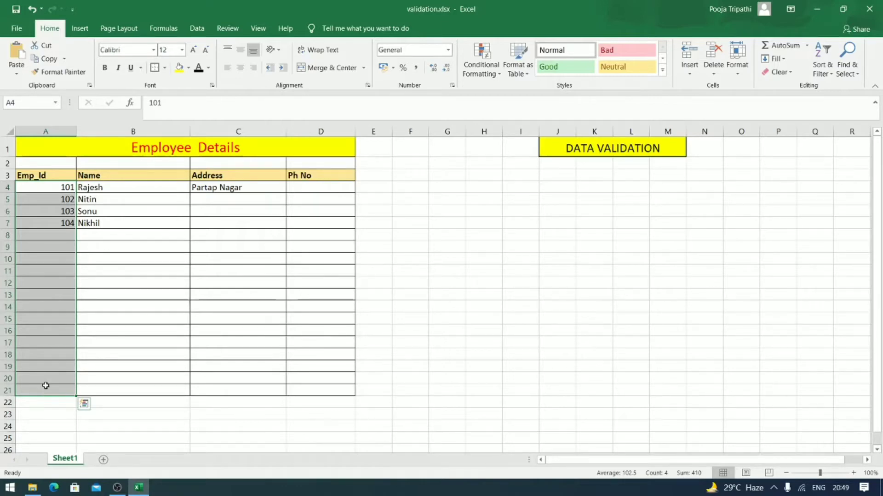
{"action": "left_click", "coordinate": [139, 284]}
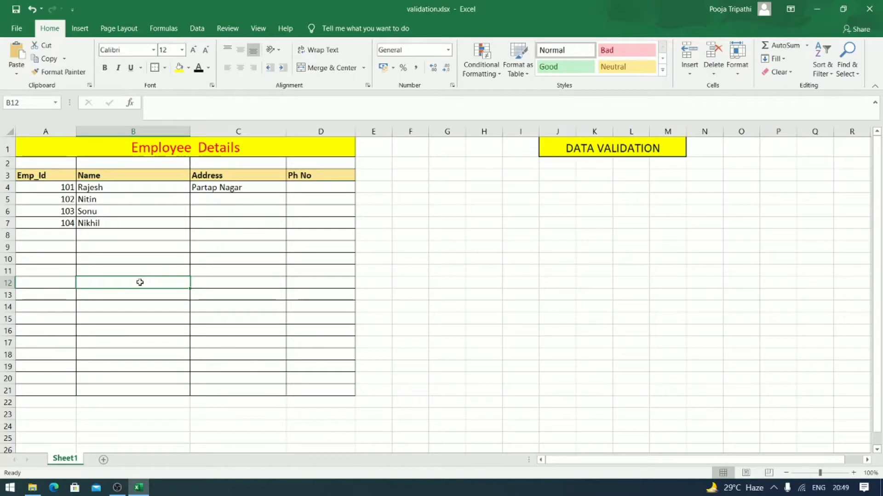
{"action": "left_click", "coordinate": [307, 232]}
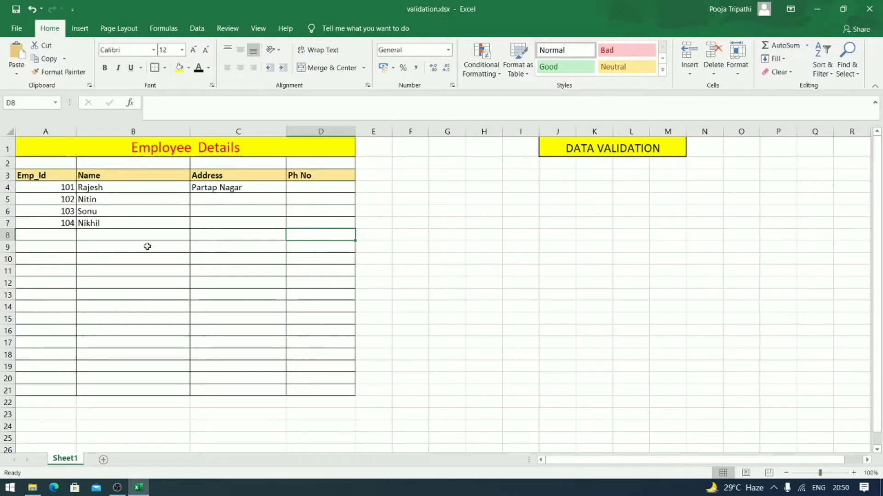
{"action": "left_click", "coordinate": [138, 176]}
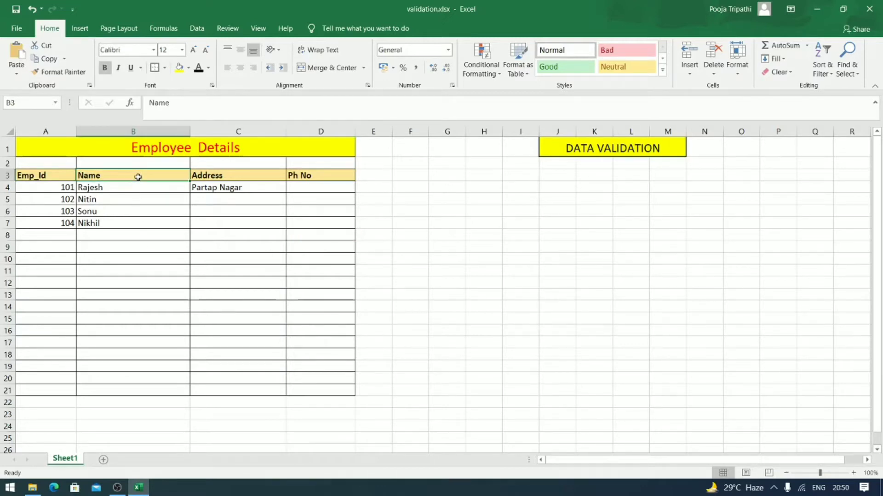
{"action": "left_click", "coordinate": [145, 186]}
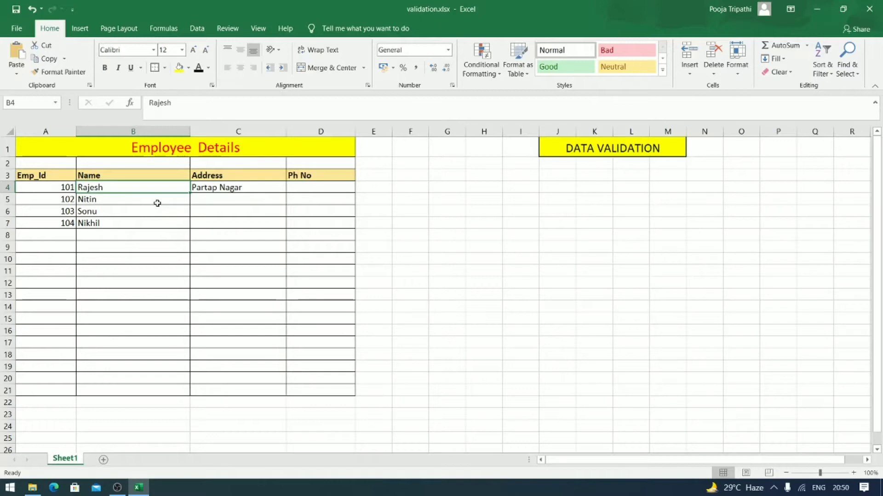
{"action": "left_click", "coordinate": [57, 234]}
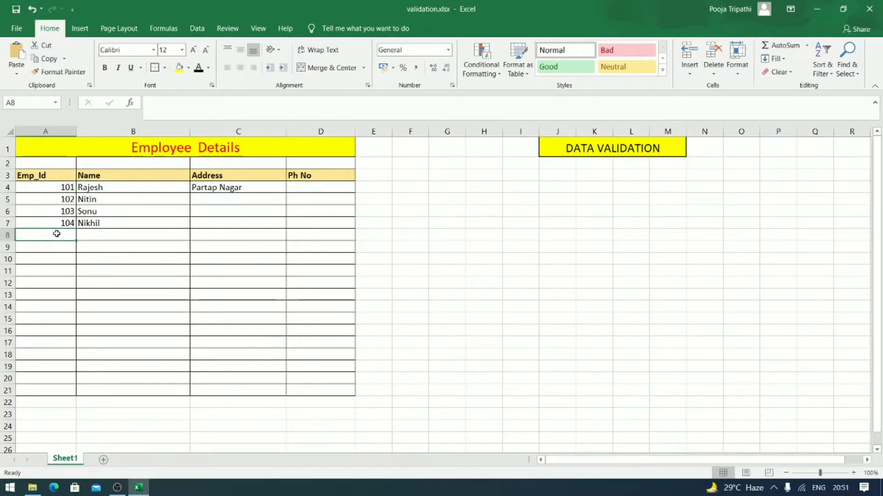
{"action": "left_click", "coordinate": [99, 236]}
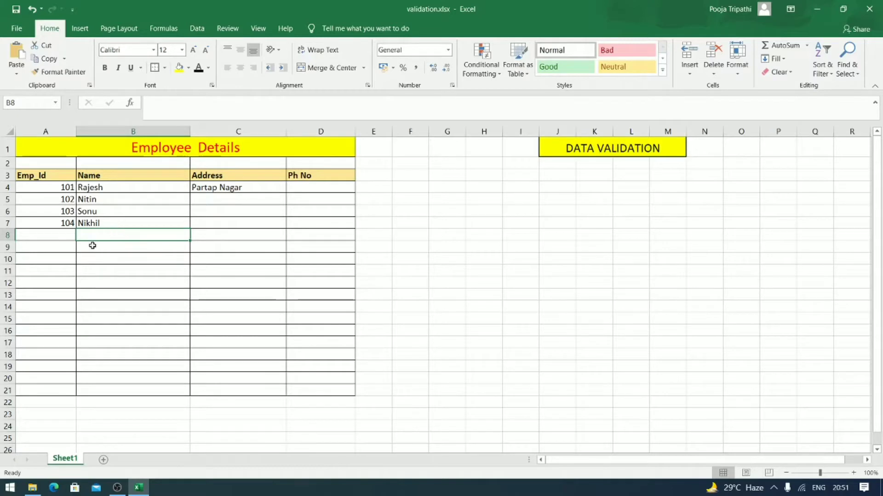
{"action": "left_click", "coordinate": [64, 239]}
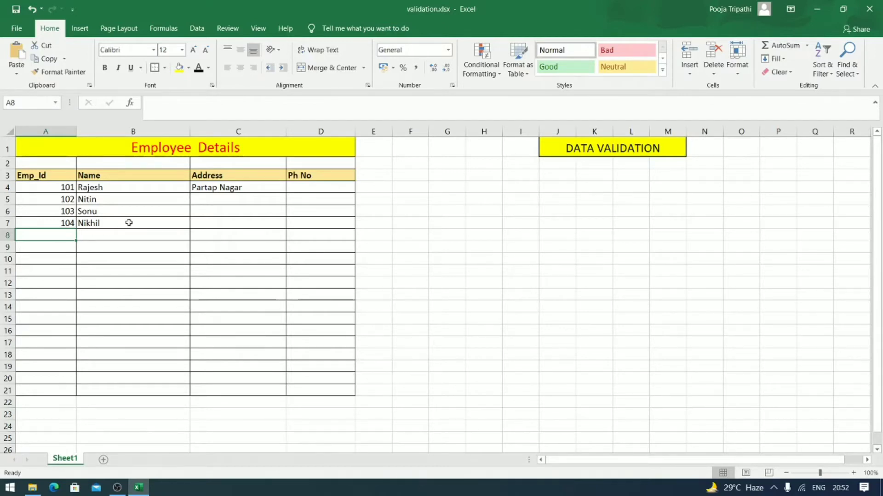
Open the Data Validation settings for the Emp_Id cells A4:A21.
{"action": "left_click", "coordinate": [196, 29]}
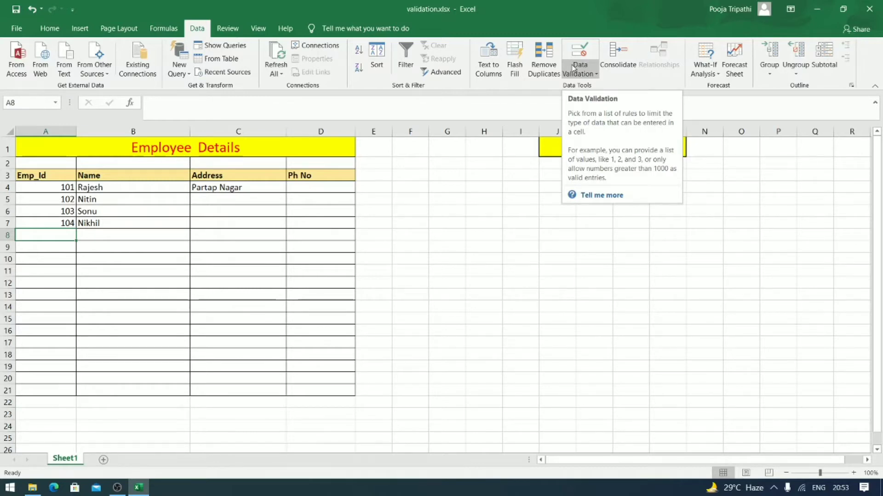
{"action": "left_click", "coordinate": [462, 174]}
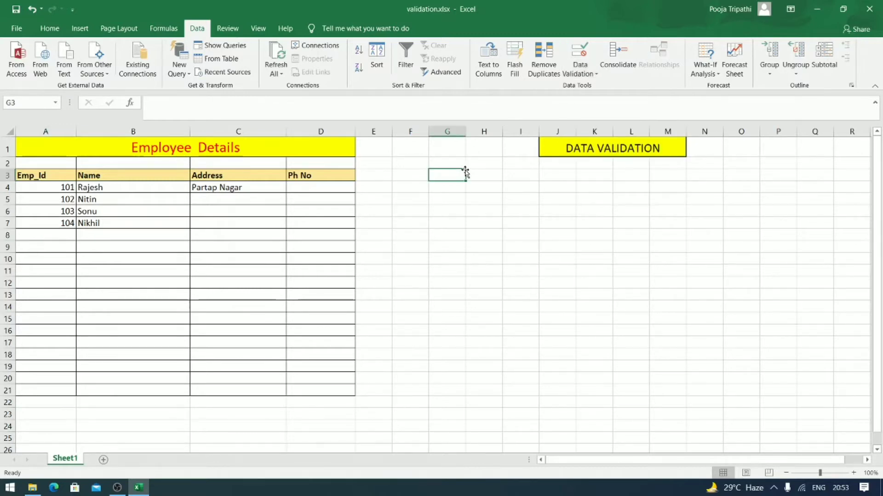
{"action": "left_click_drag", "start_coordinate": [46, 176], "coordinate": [28, 393]}
{"action": "left_click_drag", "start_coordinate": [122, 175], "coordinate": [127, 387]}
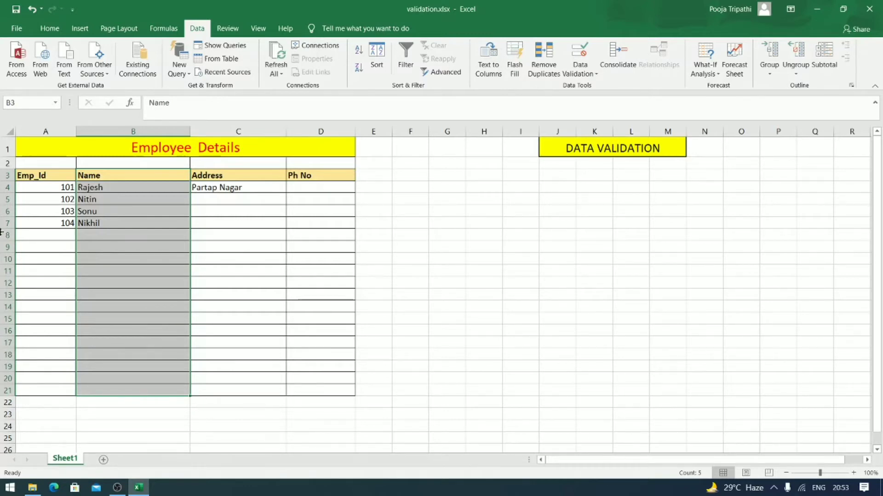
{"action": "left_click", "coordinate": [32, 214]}
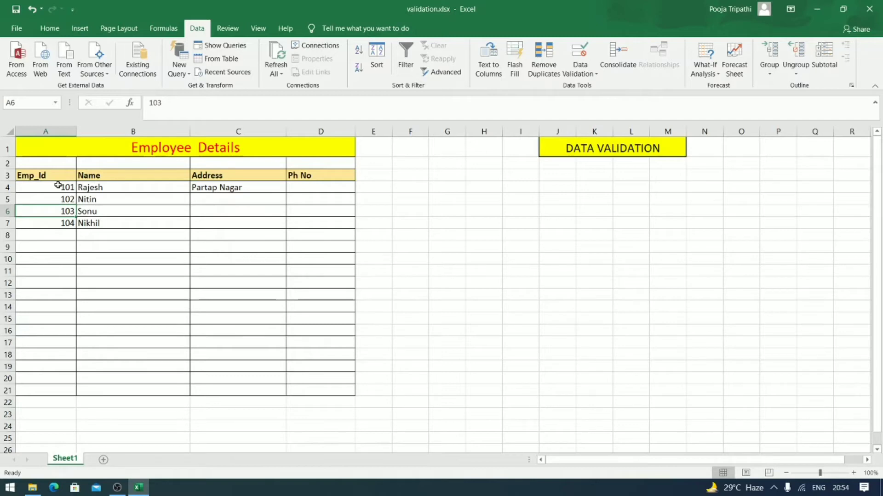
{"action": "left_click_drag", "start_coordinate": [58, 185], "coordinate": [58, 392]}
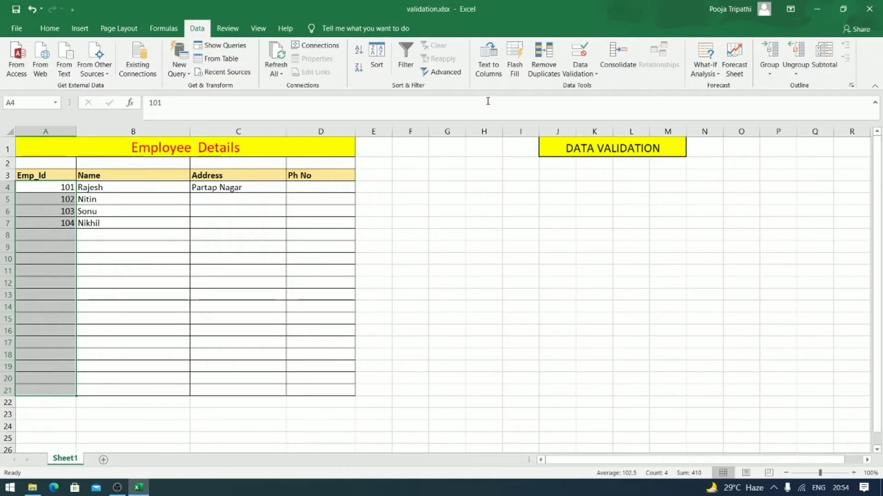
{"action": "left_click", "coordinate": [582, 69]}
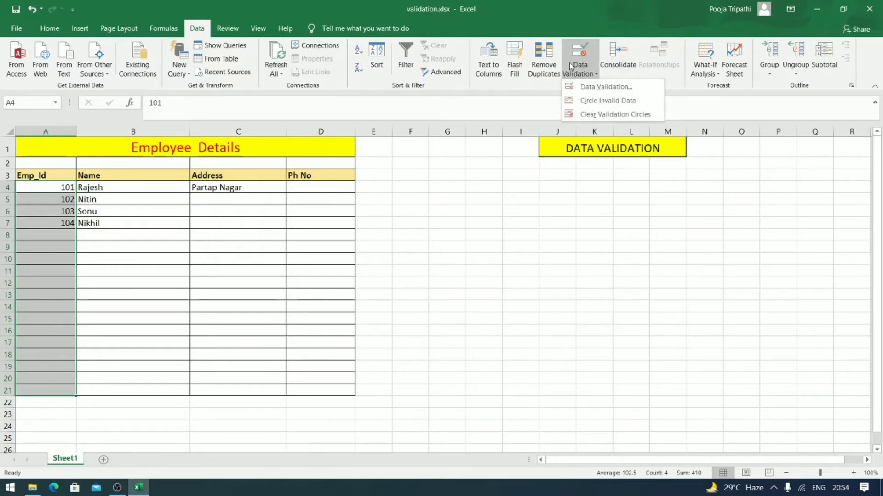
{"action": "left_click", "coordinate": [584, 88]}
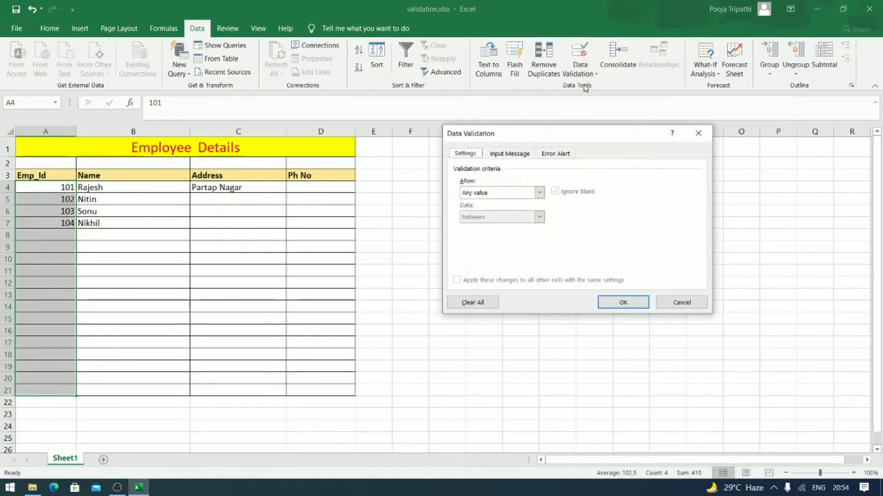
{"action": "left_click_drag", "start_coordinate": [514, 136], "coordinate": [445, 141]}
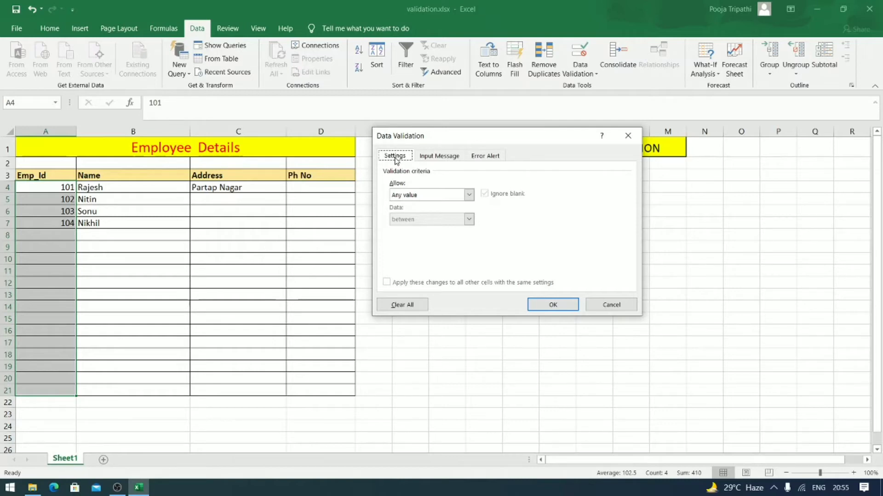
Restrict the selected Emp_Id cells to whole numbers between a minimum of 101 and a maximum of 125.
{"action": "left_click", "coordinate": [414, 196]}
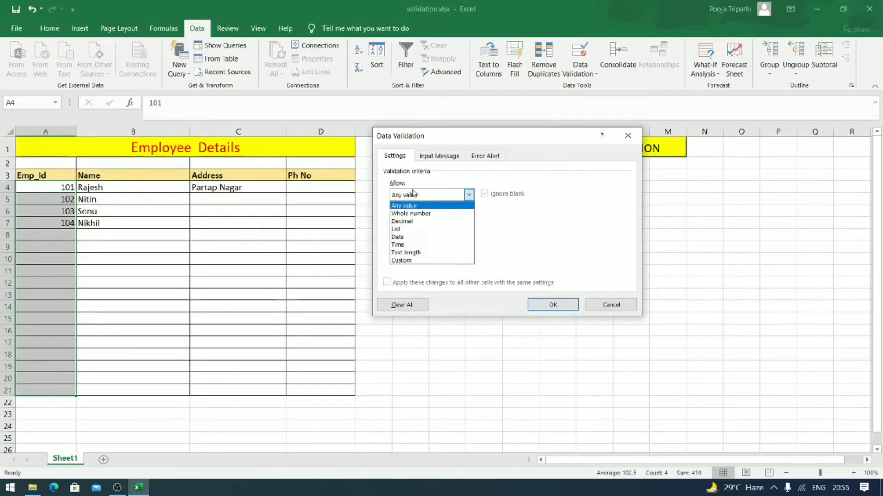
{"action": "left_click", "coordinate": [417, 213]}
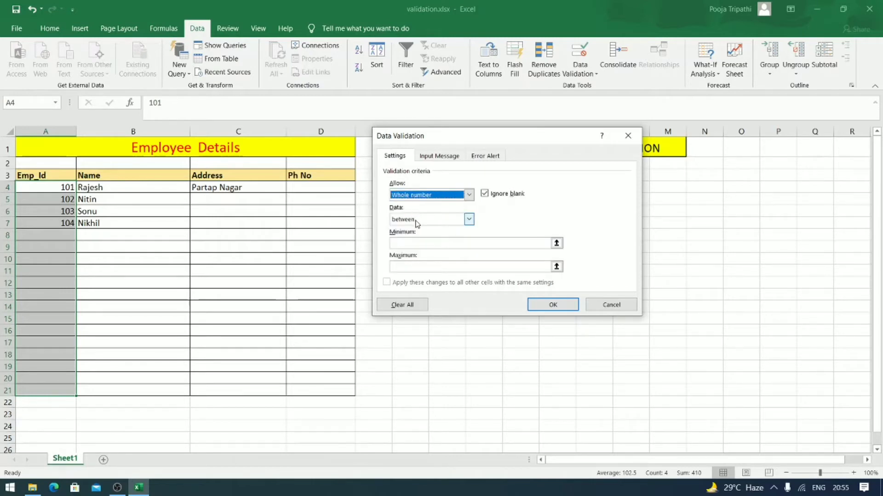
{"action": "left_click", "coordinate": [417, 243]}
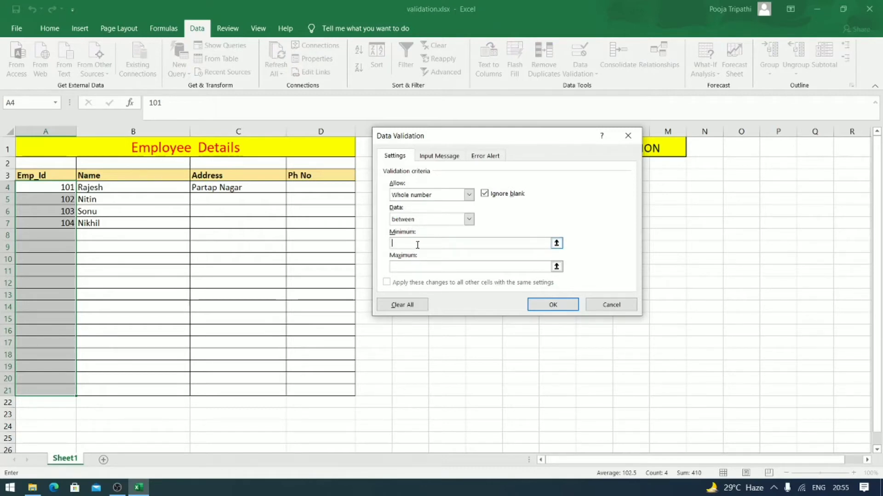
{"action": "type", "text": "101"}
{"action": "key", "text": "Tab"}
{"action": "type", "text": "125"}
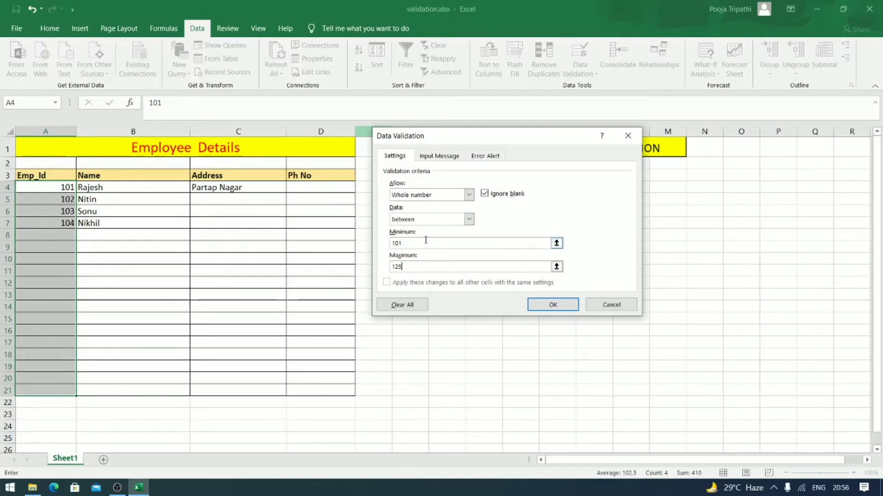
{"action": "left_click", "coordinate": [433, 270]}
{"action": "left_click", "coordinate": [534, 305]}
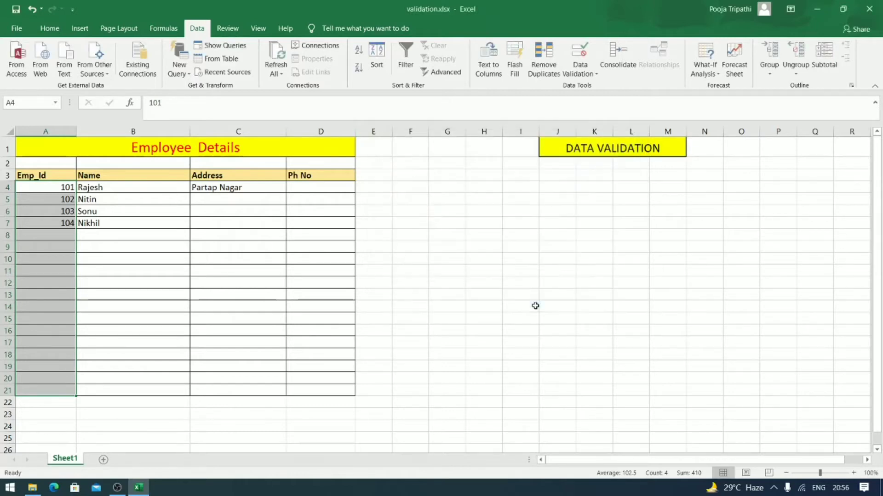
{"action": "left_click", "coordinate": [535, 305]}
Test the validation rule by trying to enter 100 in the Emp_Id cell A8.
{"action": "left_click", "coordinate": [58, 233]}
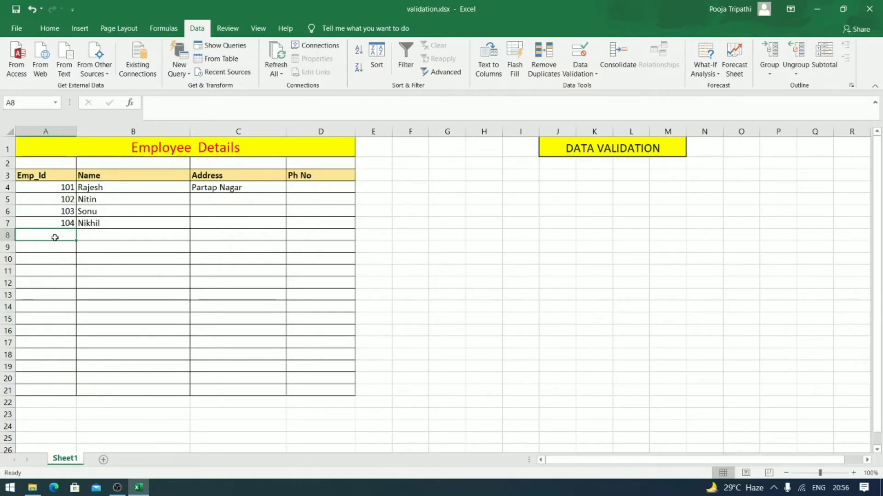
{"action": "type", "text": "100"}
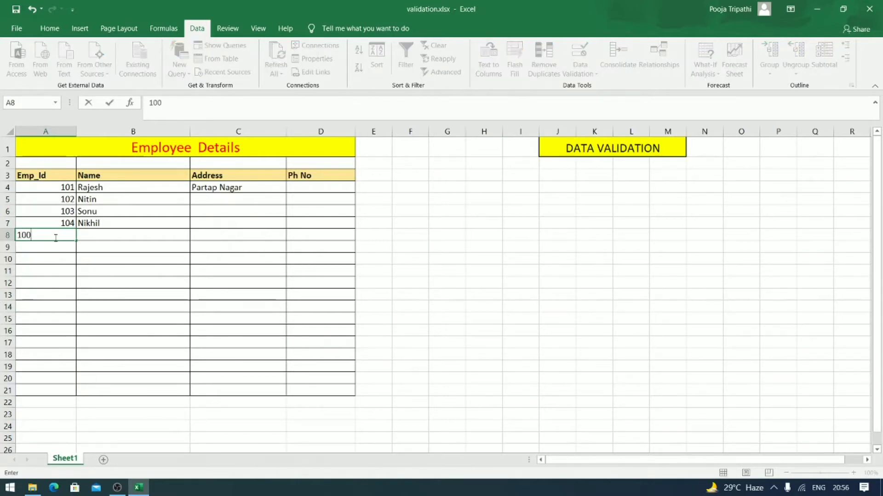
{"action": "key", "text": "Return"}
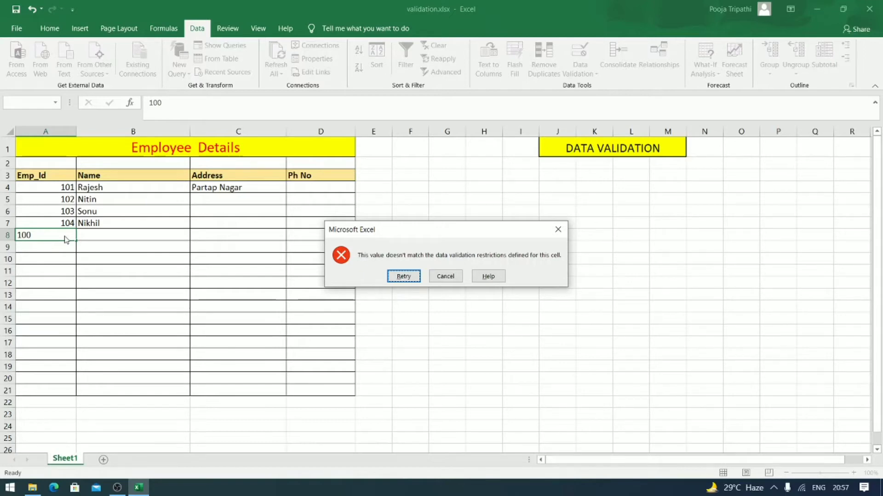
{"action": "left_click", "coordinate": [404, 276]}
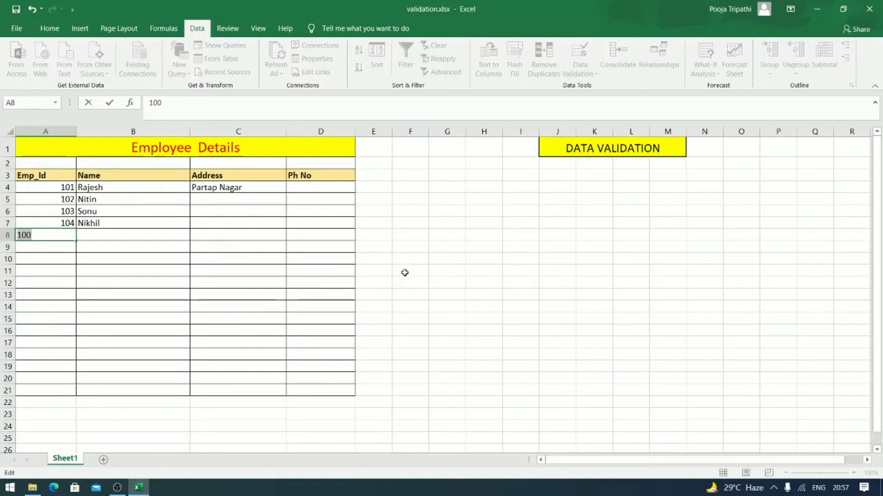
Enter 105 in Emp_Id cell A8 and 125 in cell A9.
{"action": "key", "text": "BackSpace"}
{"action": "type", "text": "105"}
{"action": "key", "text": "Return"}
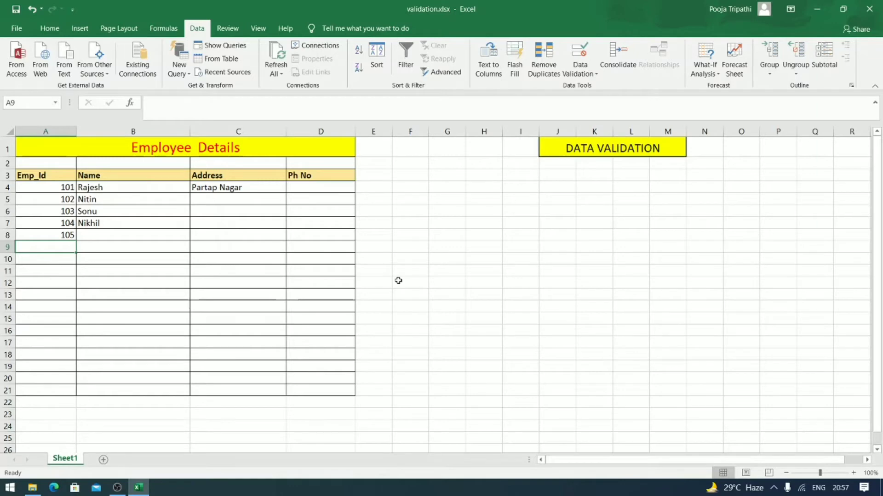
{"action": "type", "text": "125"}
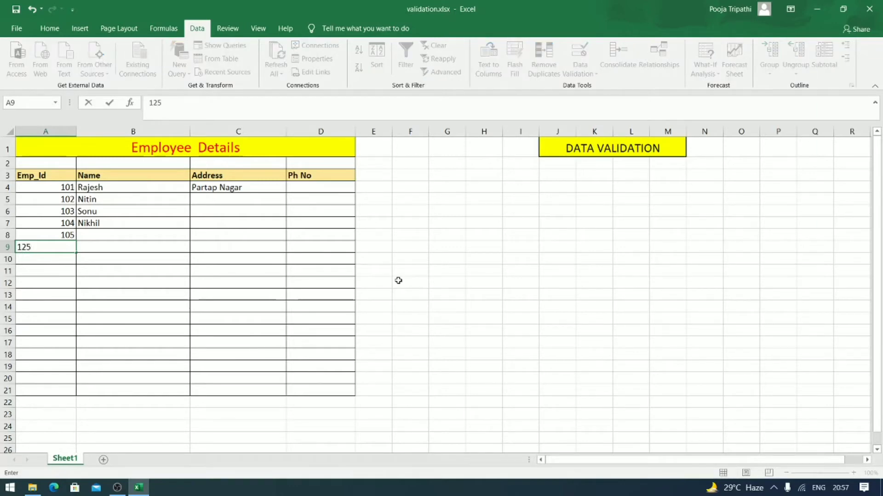
{"action": "key", "text": "Return"}
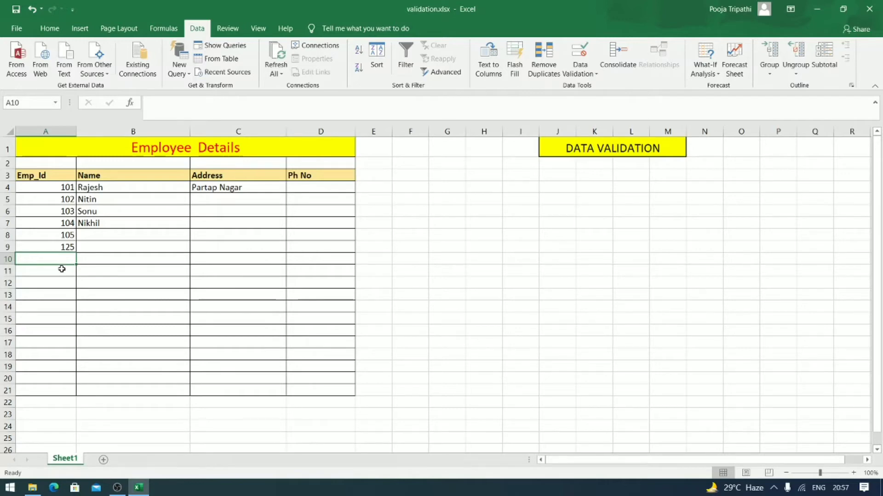
Try to enter 200 in Emp_Id cell A10, then cancel the entry.
{"action": "type", "text": "200"}
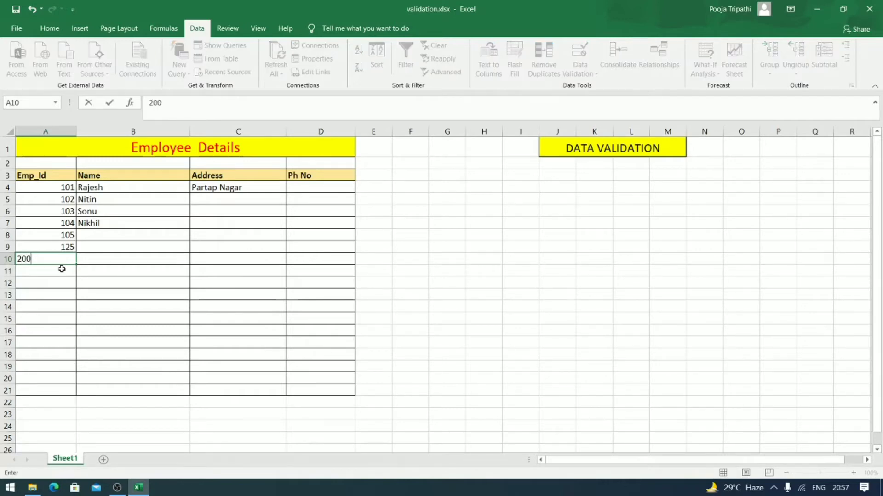
{"action": "key", "text": "Return"}
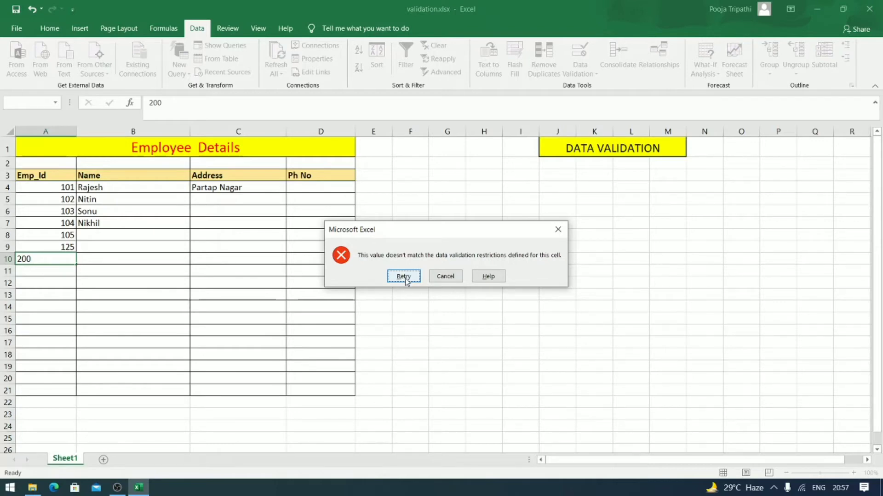
{"action": "left_click", "coordinate": [445, 277]}
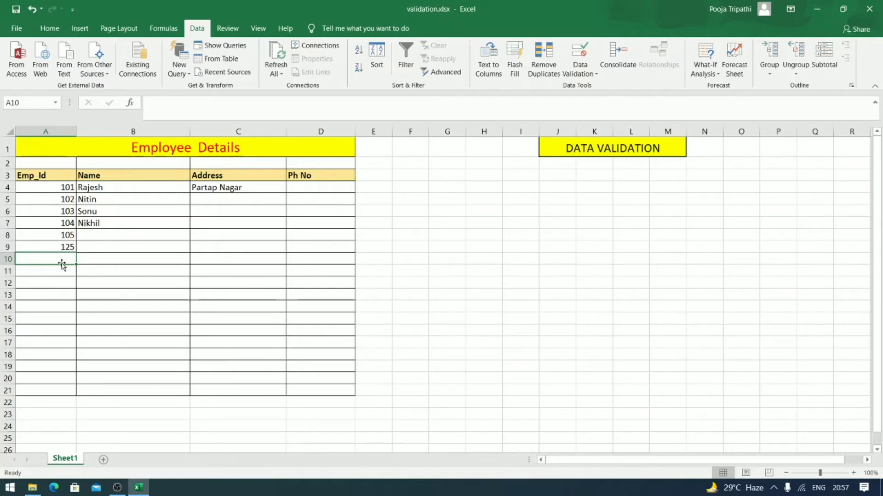
Enter 120 in Emp_Id cell A10.
{"action": "type", "text": "120"}
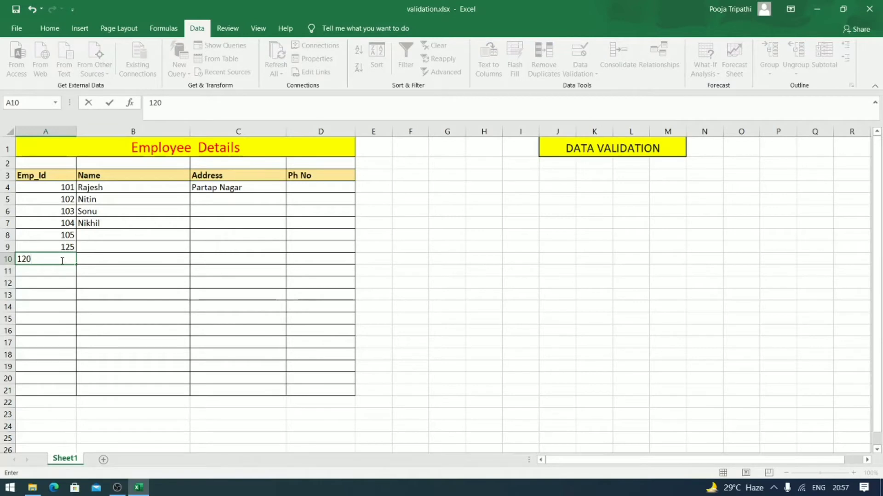
{"action": "key", "text": "Return"}
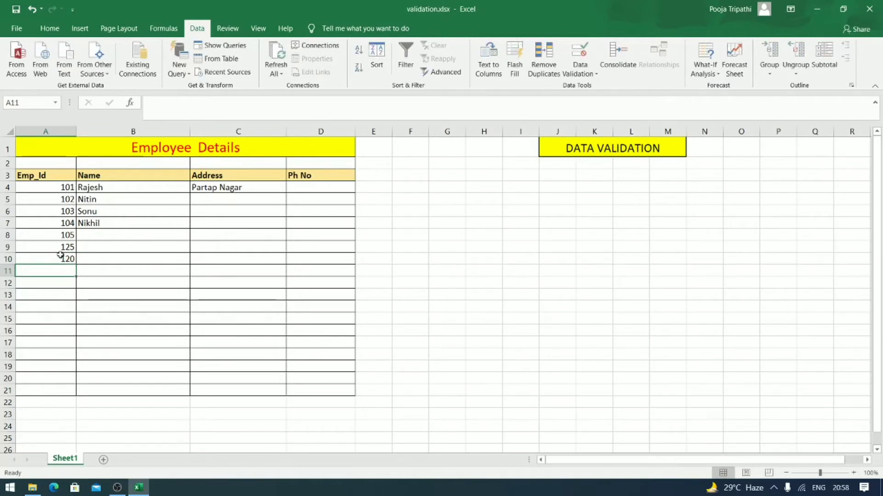
Test the Emp_Id rule by trying to enter 130 and 100 in cell A20, then cancel the entry.
{"action": "left_click", "coordinate": [50, 373]}
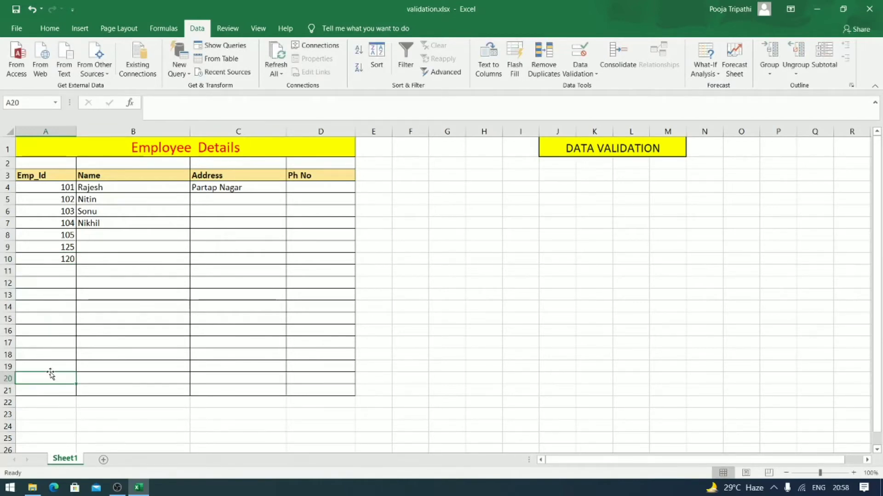
{"action": "type", "text": "130"}
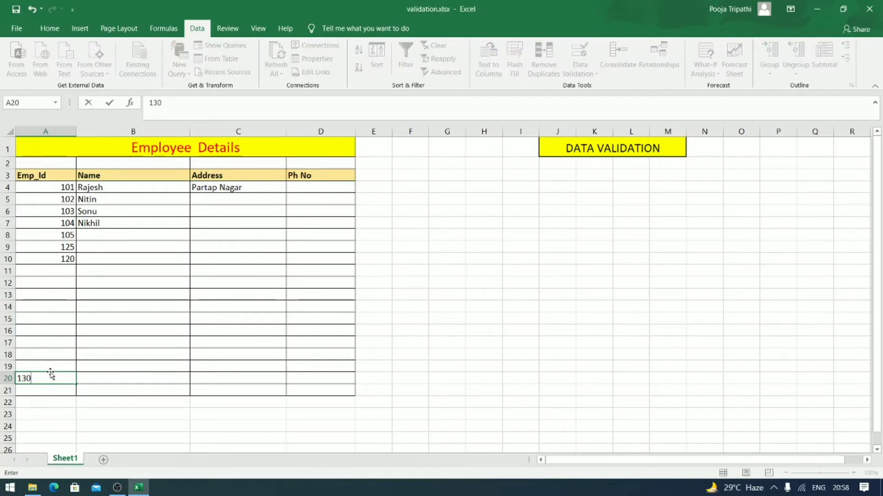
{"action": "key", "text": "Return"}
{"action": "key", "text": "Return"}
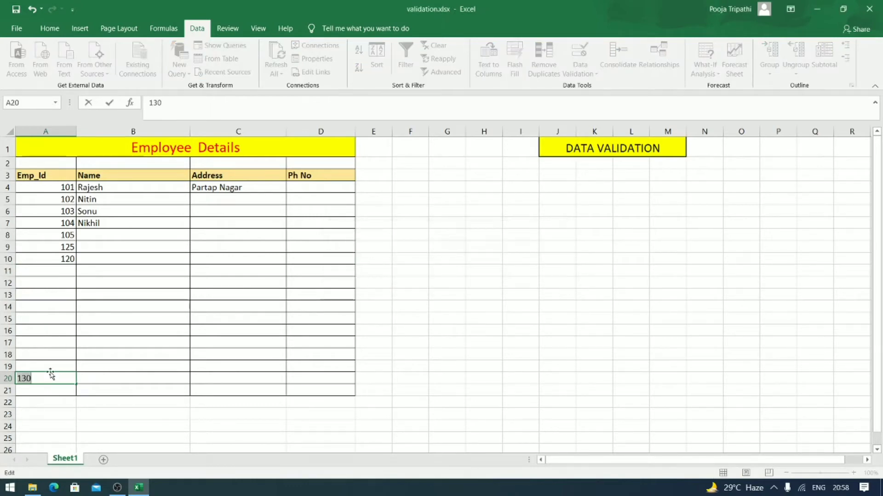
{"action": "key", "text": "Return"}
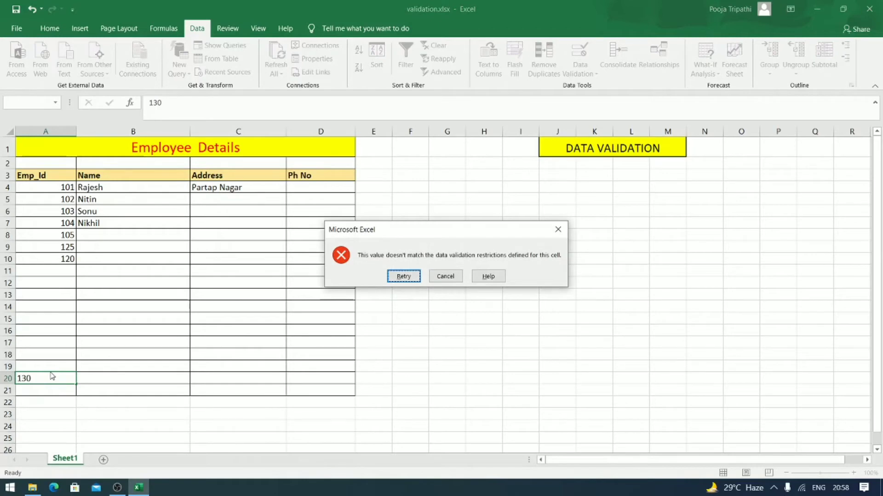
{"action": "key", "text": "Return"}
{"action": "key", "text": "BackSpace"}
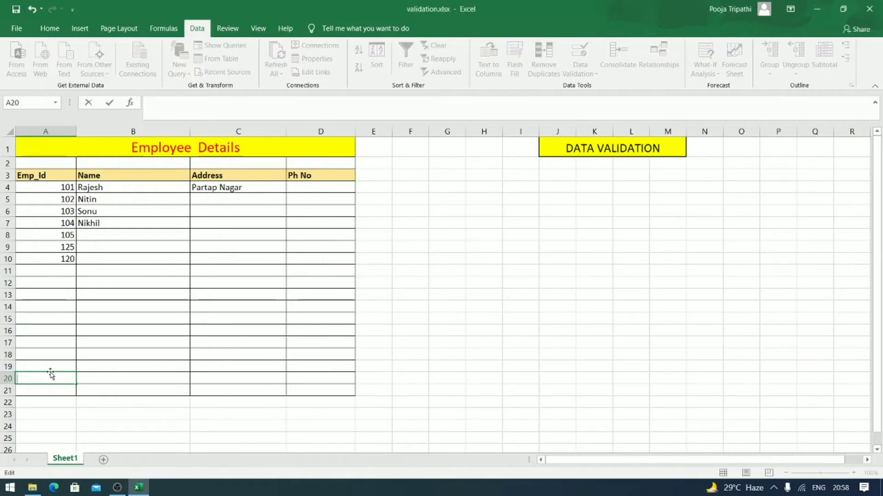
{"action": "type", "text": "100"}
{"action": "key", "text": "Return"}
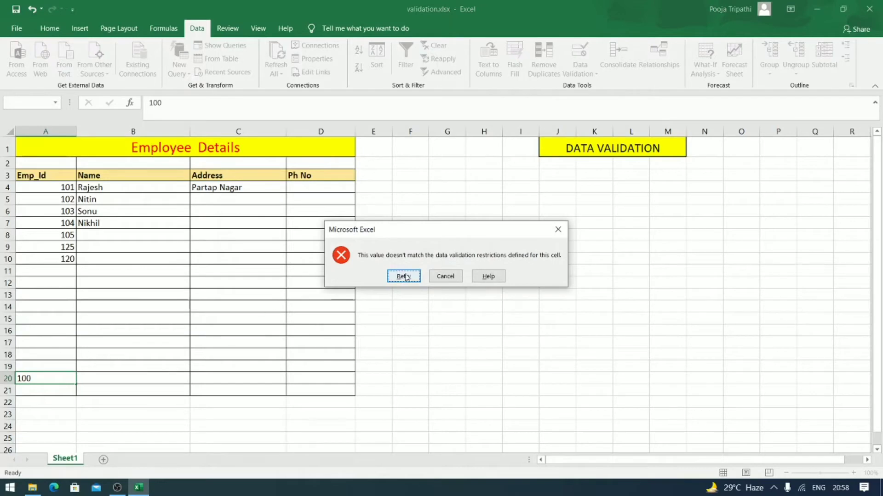
{"action": "left_click", "coordinate": [441, 277]}
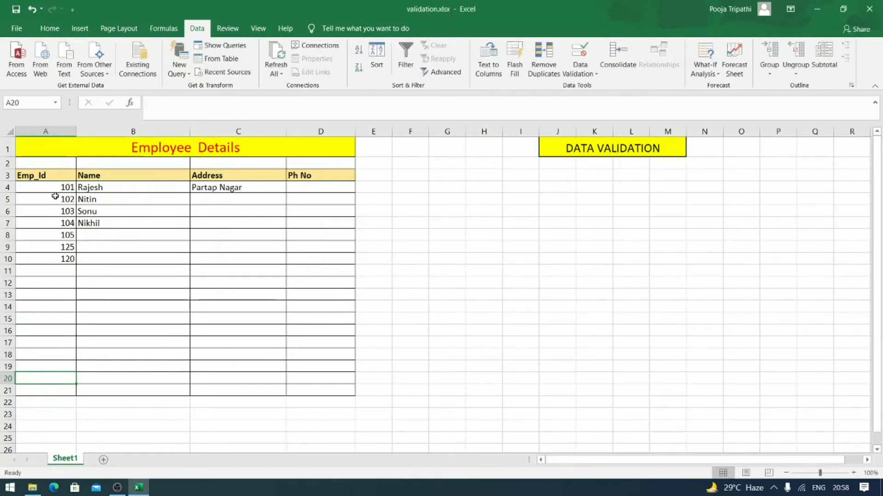
{"action": "left_click_drag", "start_coordinate": [54, 189], "coordinate": [57, 394]}
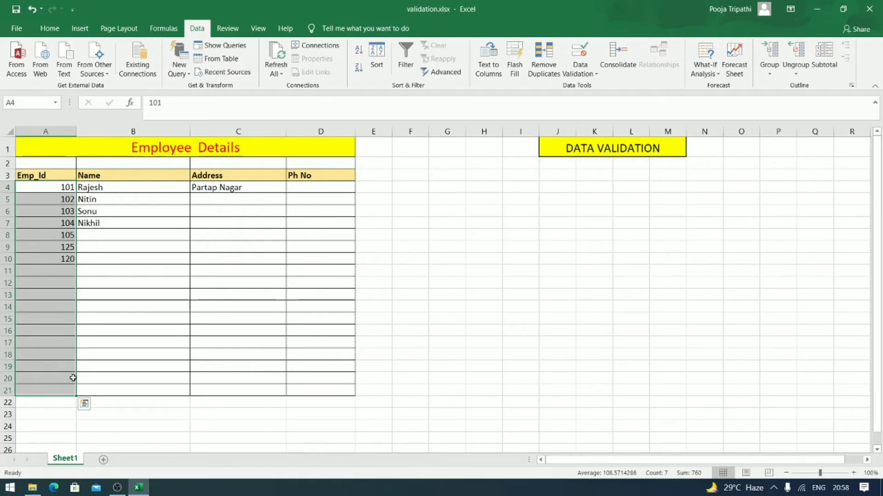
{"action": "left_click", "coordinate": [101, 293]}
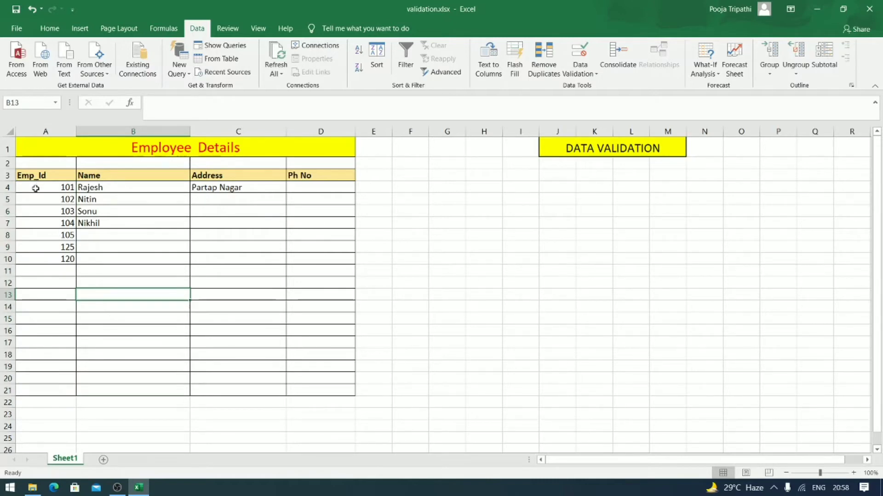
{"action": "left_click", "coordinate": [142, 184]}
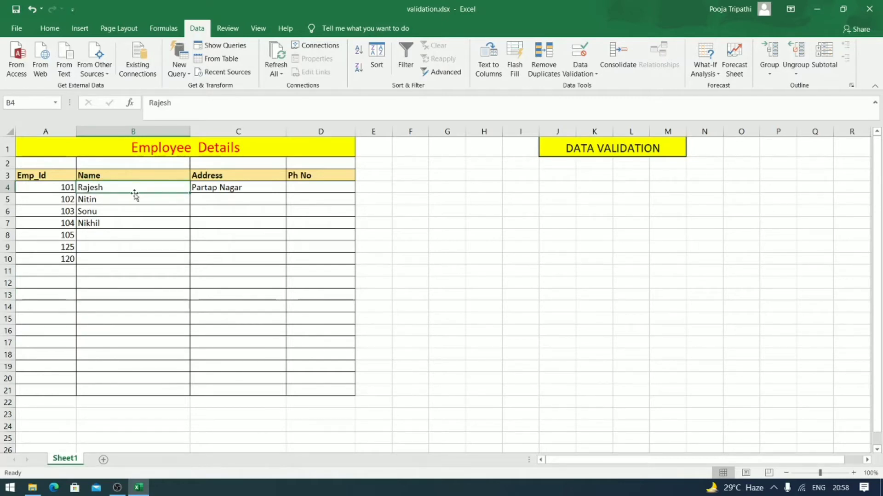
{"action": "left_click", "coordinate": [138, 199]}
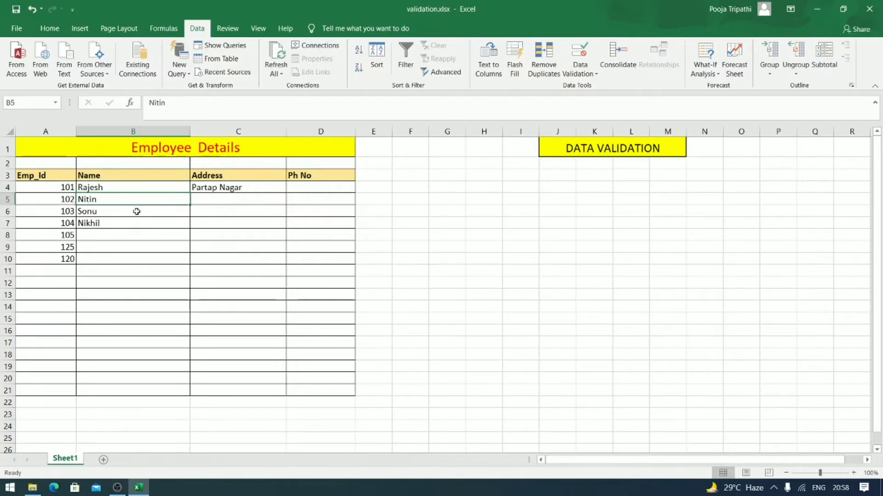
{"action": "left_click", "coordinate": [139, 212]}
{"action": "left_click", "coordinate": [134, 225]}
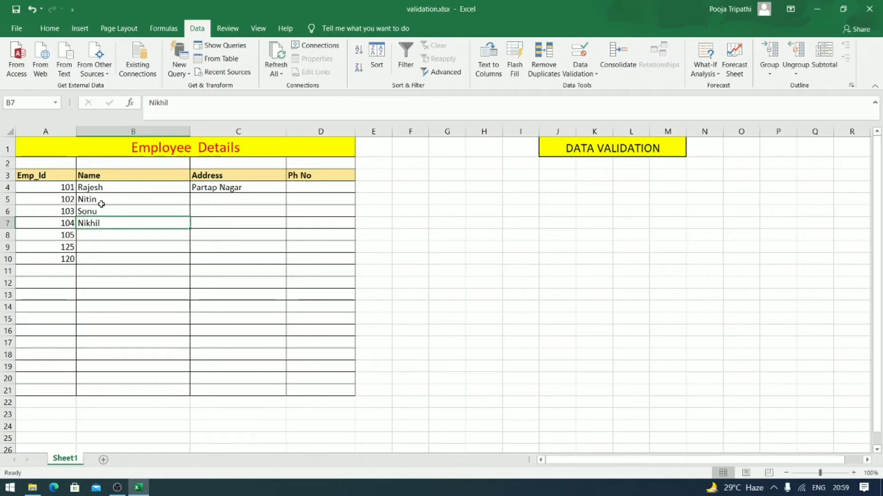
Apply data validation to the Name cells B4:B21, allowing a text length between 5 and 20.
{"action": "left_click_drag", "start_coordinate": [124, 188], "coordinate": [147, 387]}
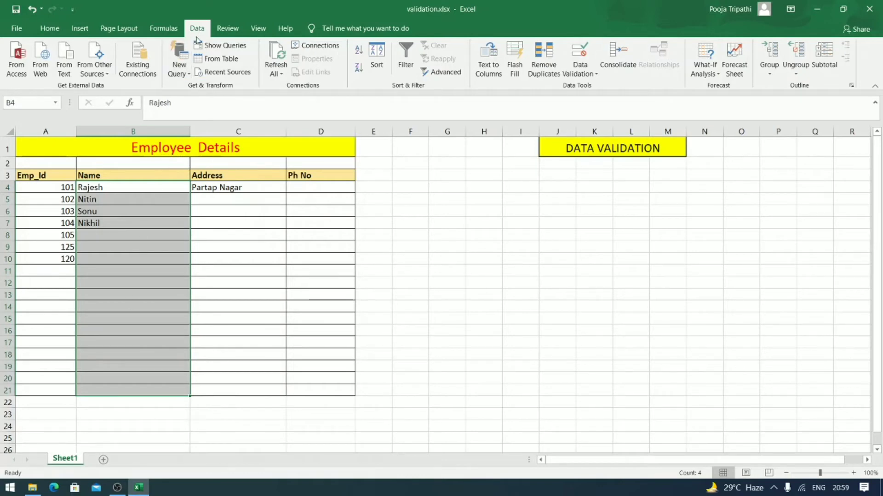
{"action": "left_click", "coordinate": [588, 73]}
{"action": "left_click", "coordinate": [591, 88]}
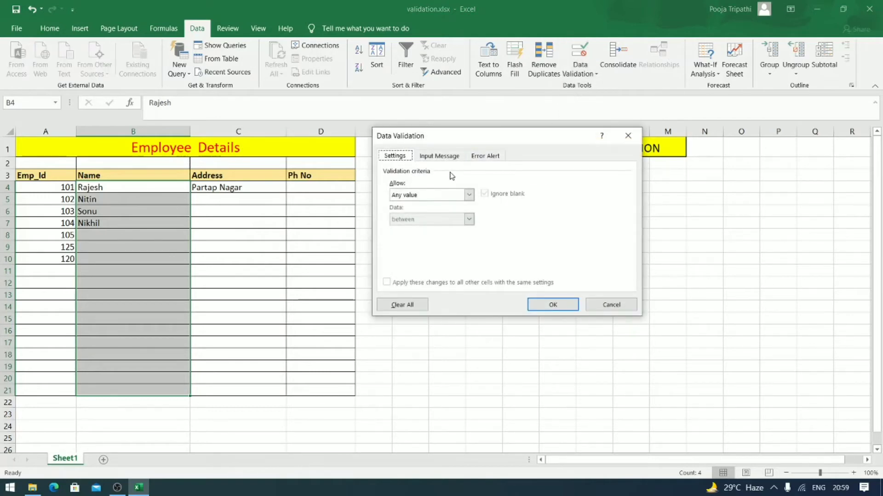
{"action": "left_click", "coordinate": [432, 196]}
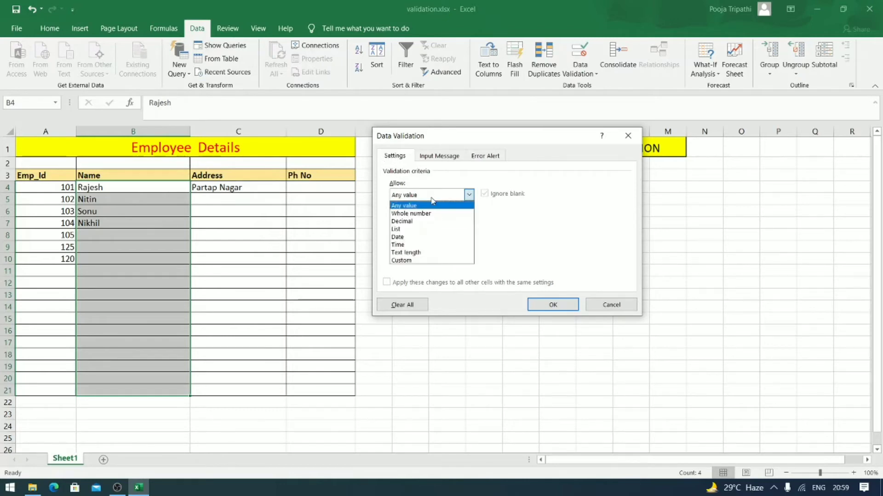
{"action": "left_click", "coordinate": [433, 253]}
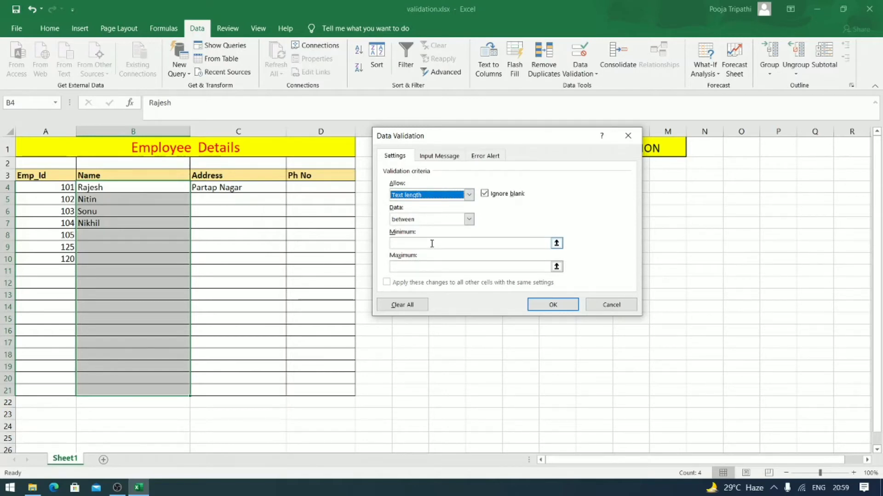
{"action": "left_click", "coordinate": [423, 268]}
{"action": "type", "text": "2"}
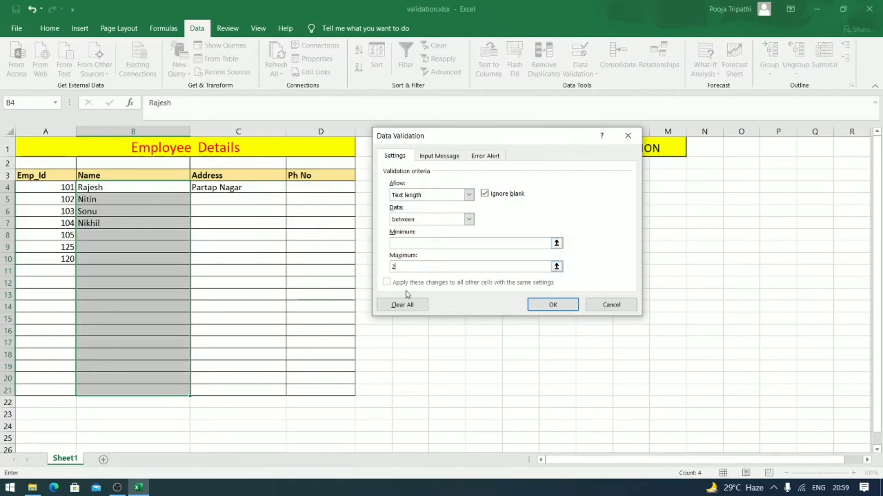
{"action": "type", "text": "0"}
{"action": "left_click", "coordinate": [451, 243]}
{"action": "type", "text": "5"}
{"action": "left_click", "coordinate": [566, 304]}
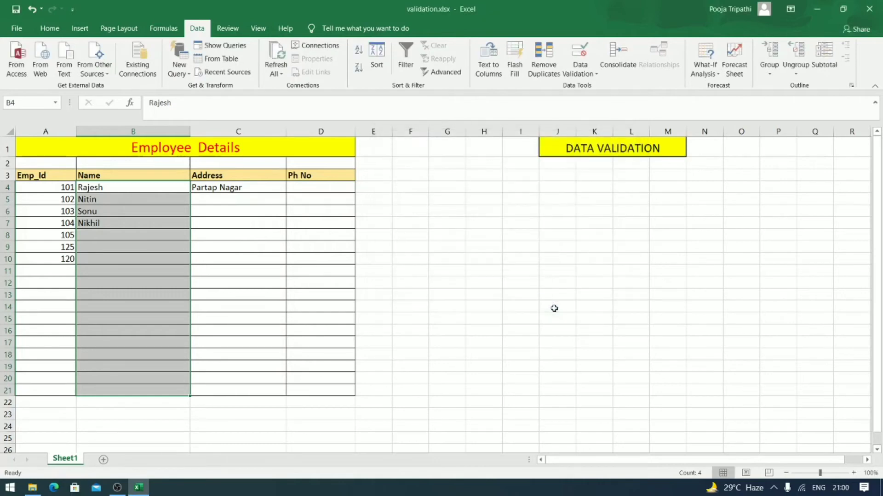
Try to enter a three-letter name in Name cell B8, then cancel the entry.
{"action": "left_click", "coordinate": [156, 243]}
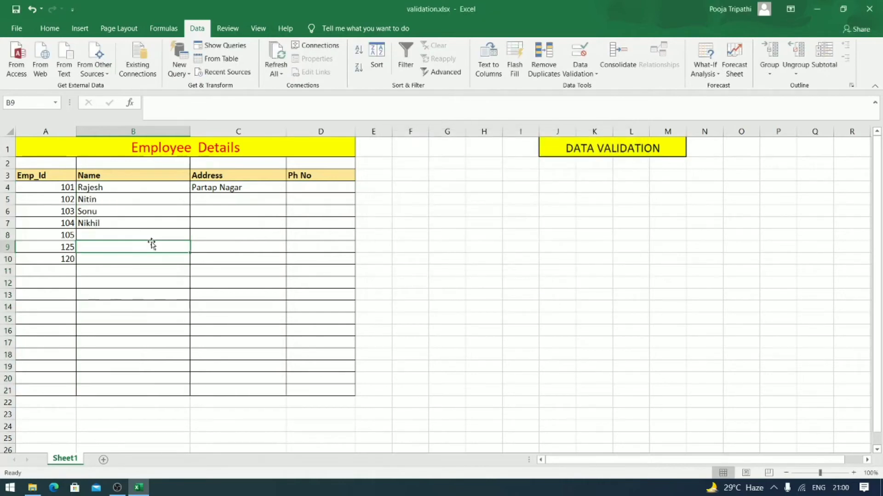
{"action": "left_click", "coordinate": [150, 236]}
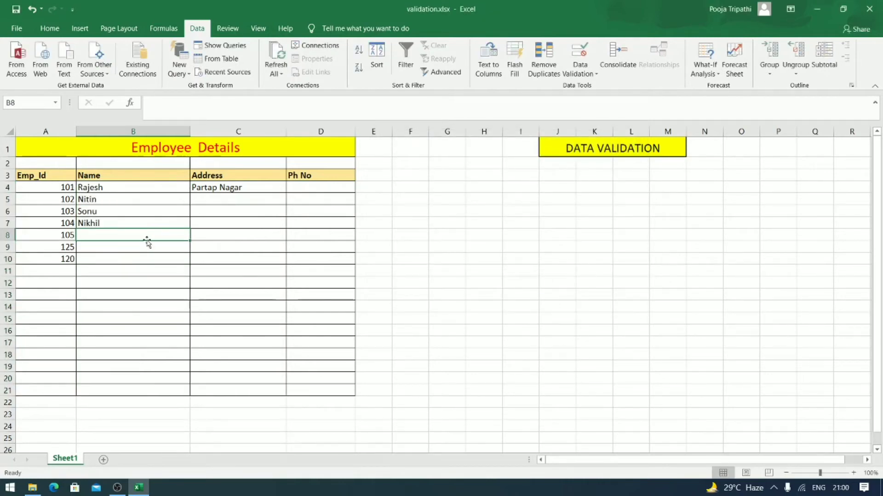
{"action": "type", "text": "SA"}
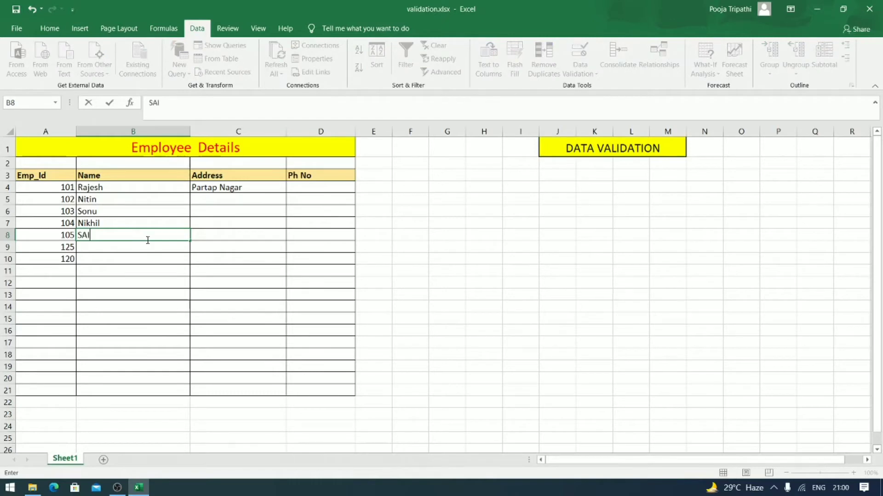
{"action": "type", "text": "I"}
{"action": "key", "text": "Return"}
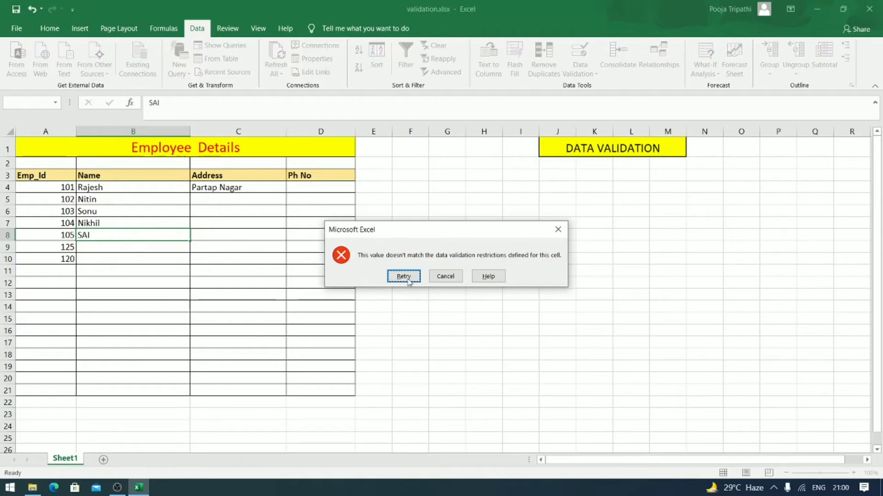
{"action": "left_click", "coordinate": [445, 276]}
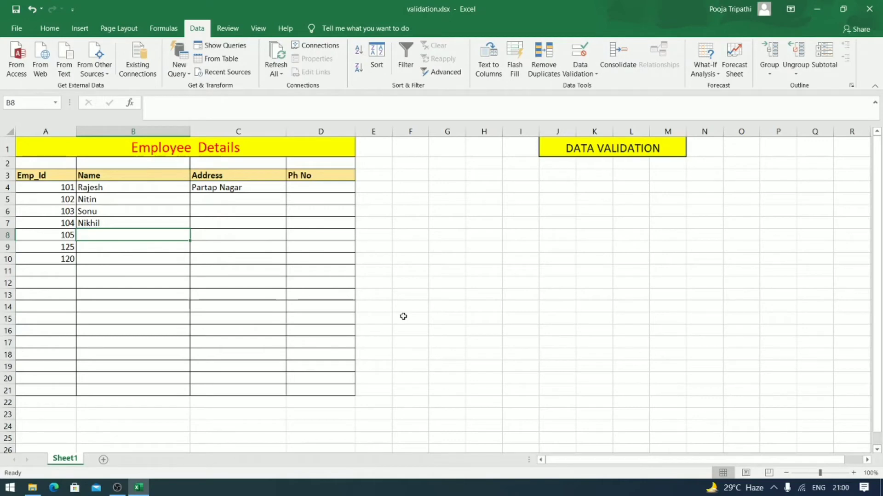
Enter a five-letter employee name in Name cell B8.
{"action": "type", "text": "s"}
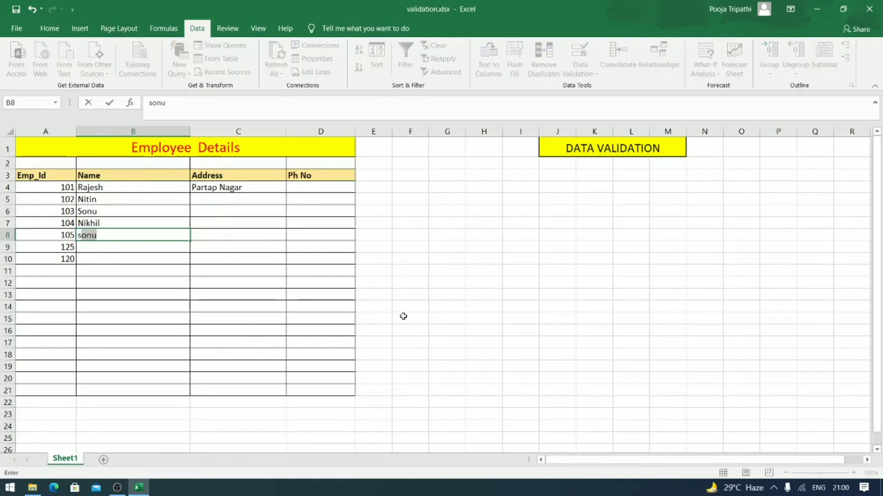
{"action": "type", "text": "uman"}
{"action": "key", "text": "Return"}
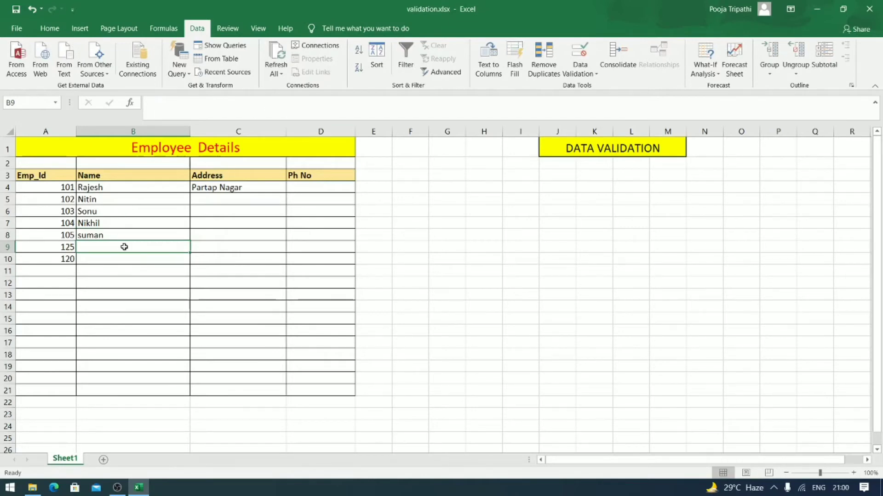
Try to enter a string of G and H letters longer than 20 characters in Name cell B9, then cancel the entry.
{"action": "type", "text": "GGGGG"}
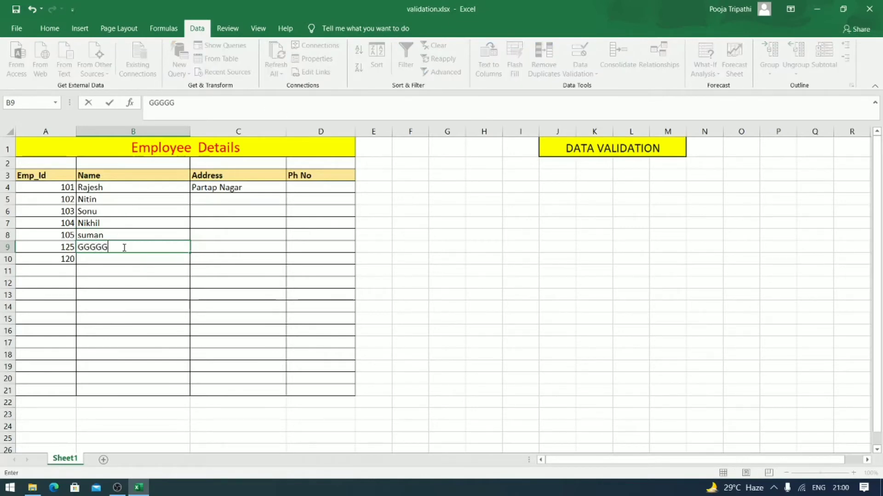
{"action": "type", "text": "GGGGGHHHHHHHHHHHHH"}
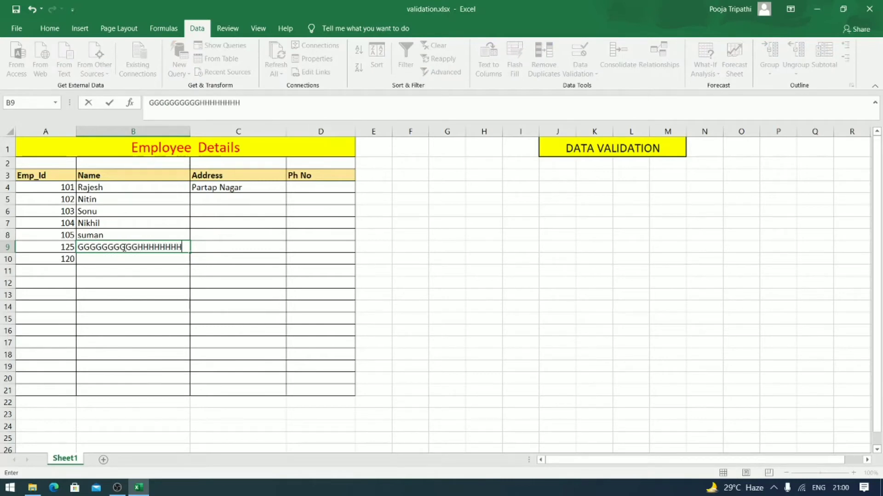
{"action": "type", "text": "HHHHHHHHHH"}
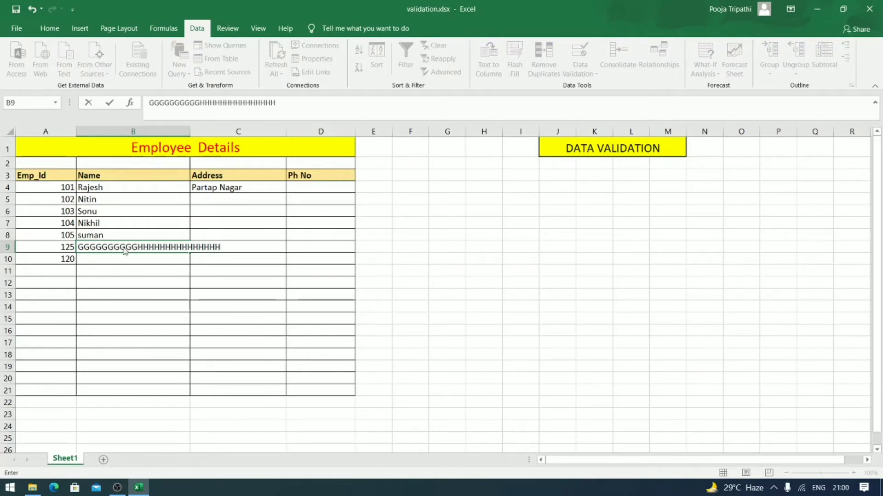
{"action": "key", "text": "Return"}
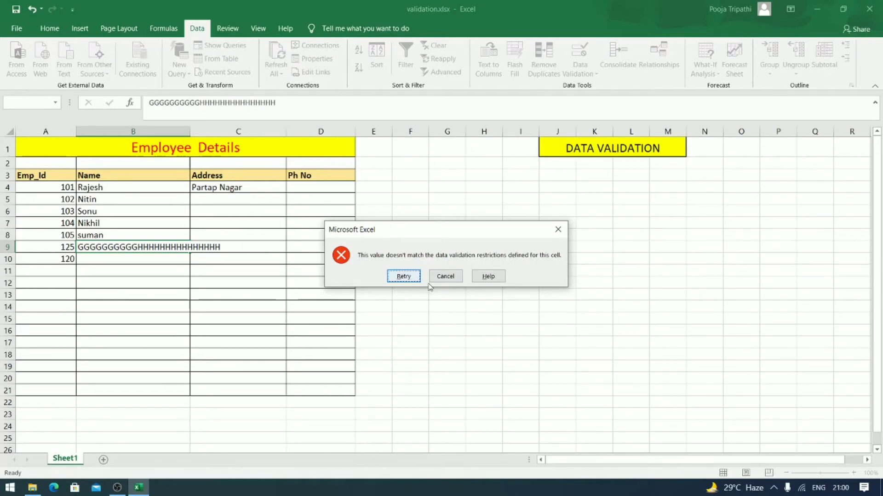
{"action": "left_click", "coordinate": [456, 275]}
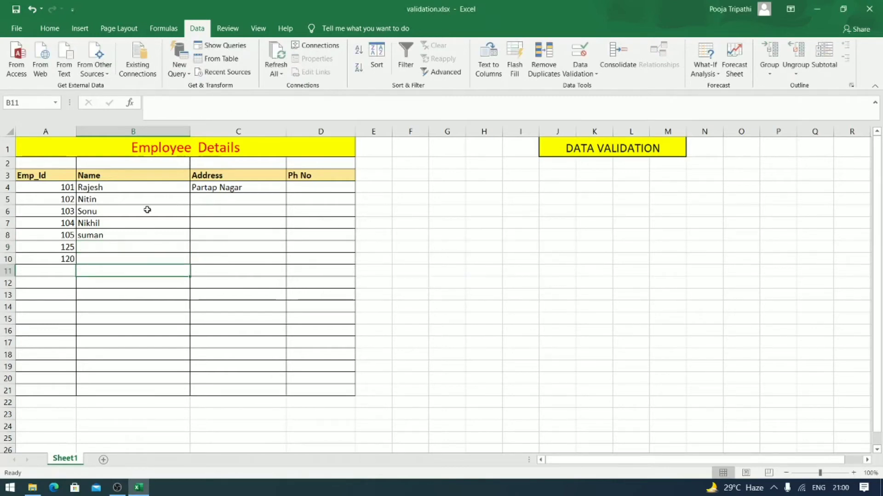
{"action": "left_click_drag", "start_coordinate": [154, 189], "coordinate": [138, 392]}
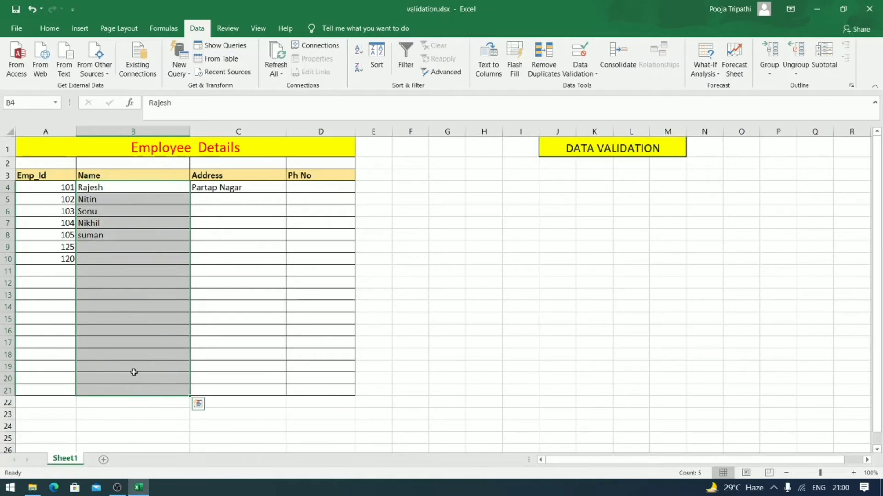
{"action": "left_click", "coordinate": [168, 238]}
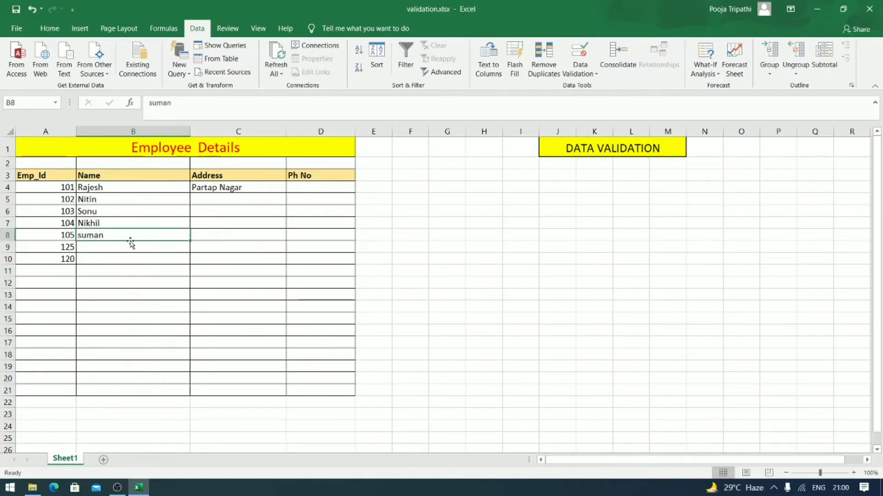
{"action": "left_click", "coordinate": [104, 248]}
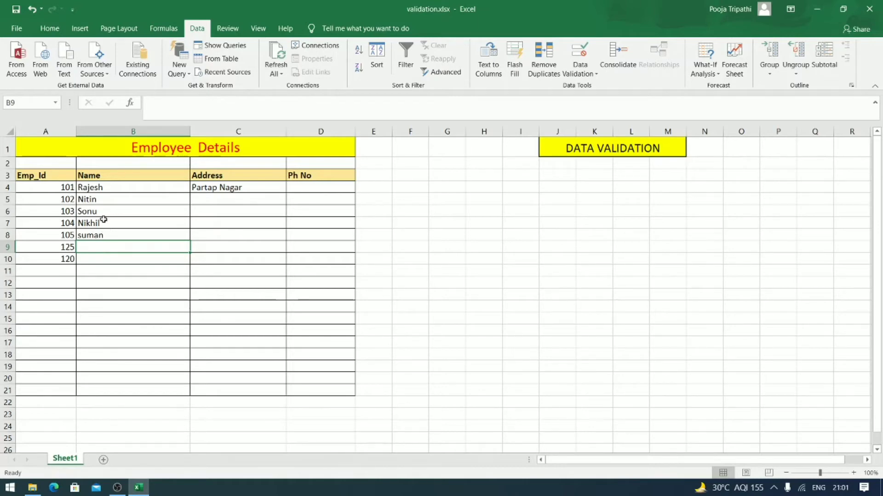
{"action": "left_click", "coordinate": [129, 222]}
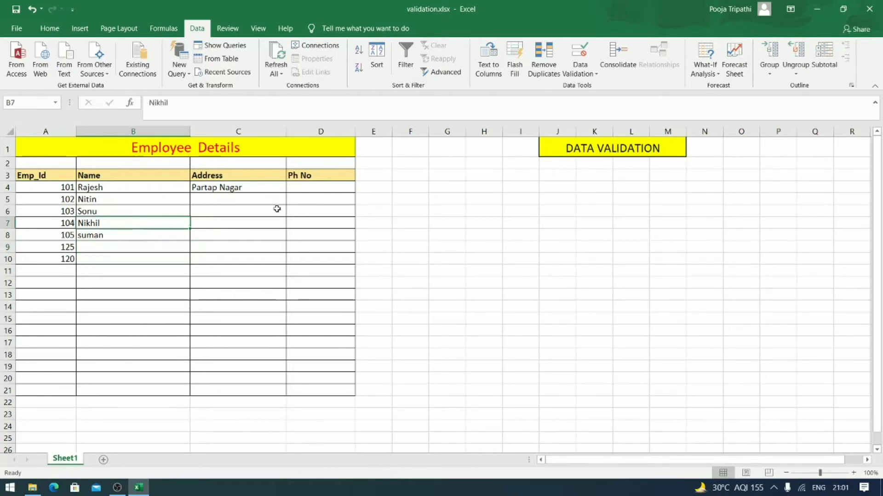
{"action": "left_click", "coordinate": [328, 211]}
{"action": "left_click", "coordinate": [331, 189]}
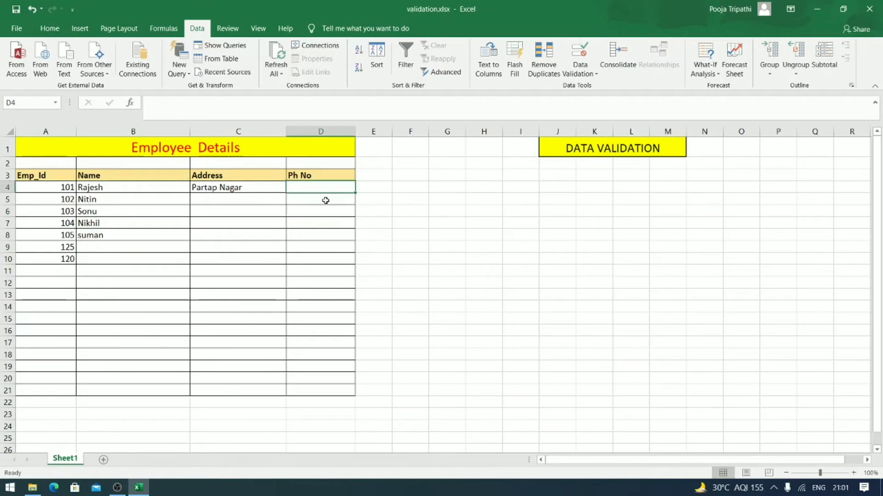
{"action": "left_click", "coordinate": [323, 203]}
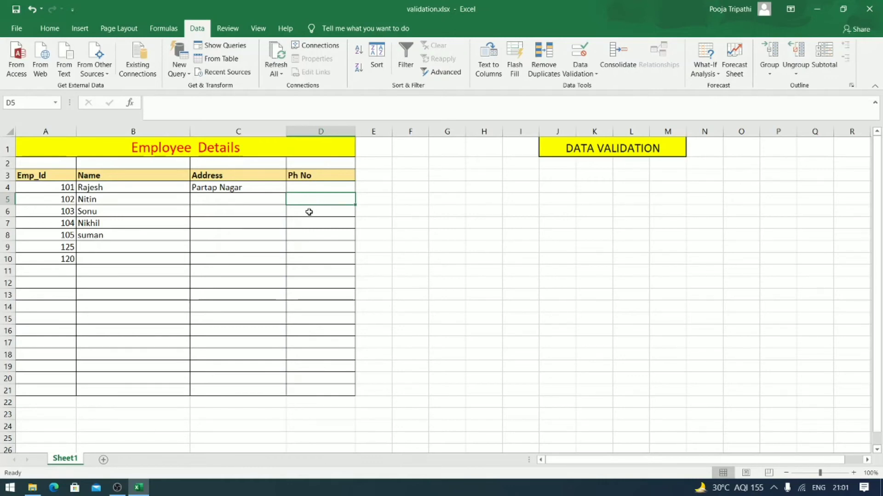
{"action": "left_click", "coordinate": [319, 186]}
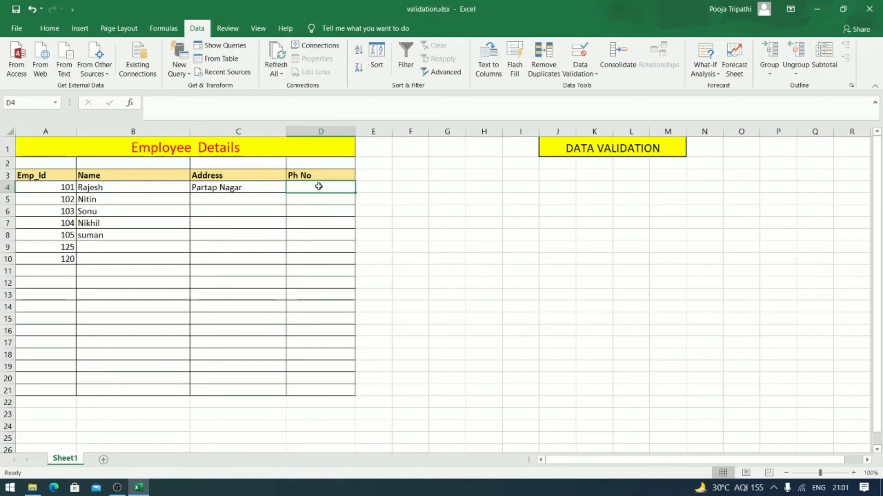
{"action": "left_click_drag", "start_coordinate": [327, 148], "coordinate": [340, 248]}
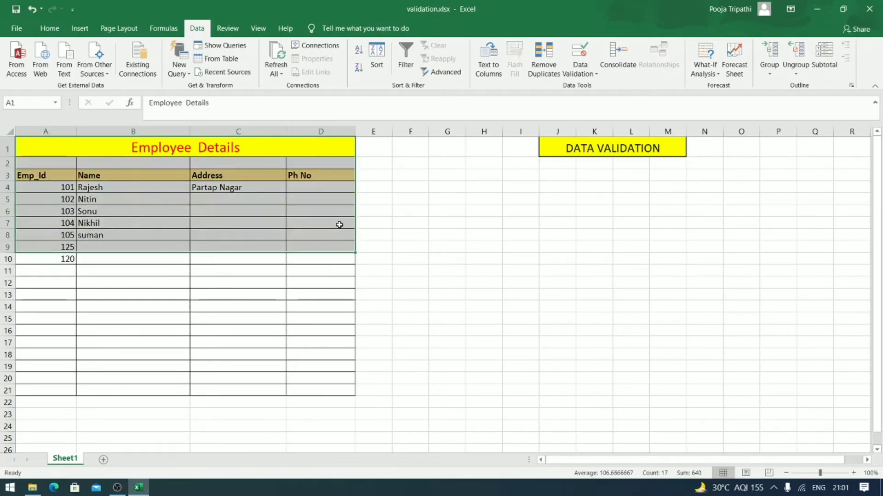
{"action": "left_click", "coordinate": [408, 211]}
{"action": "left_click_drag", "start_coordinate": [338, 148], "coordinate": [350, 196]}
{"action": "left_click", "coordinate": [311, 199]}
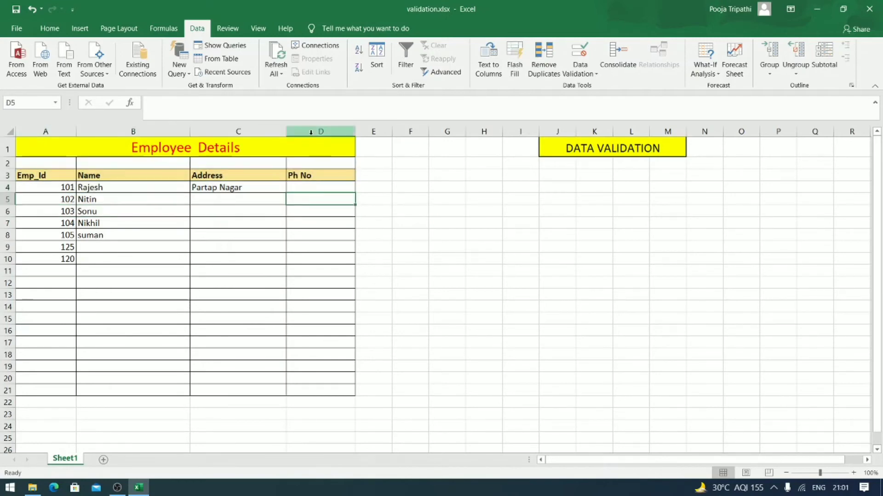
{"action": "left_click", "coordinate": [320, 131]}
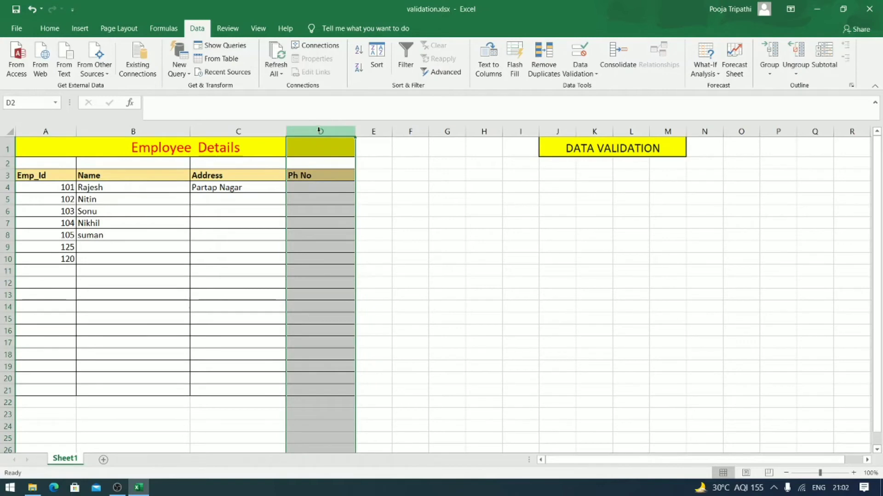
{"action": "left_click", "coordinate": [394, 145]}
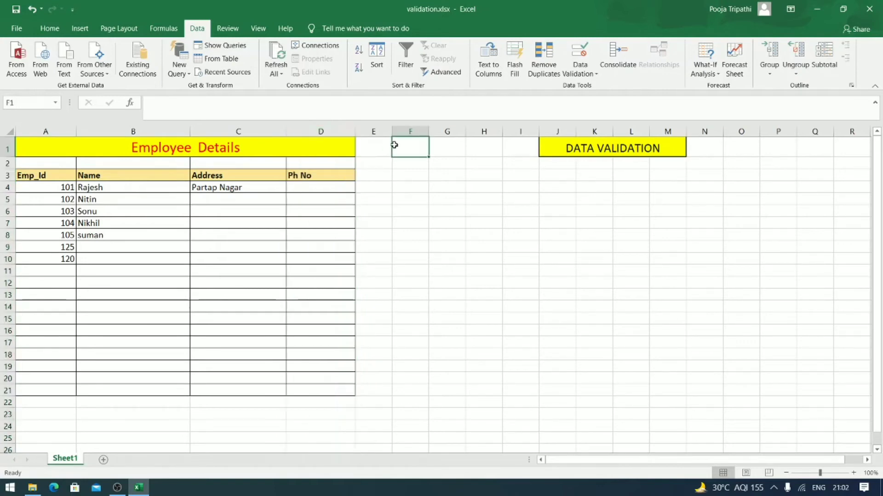
Apply custom data validation to the whole Ph No column D with the formula =countif(D:D,d1)=1.
{"action": "left_click", "coordinate": [324, 126]}
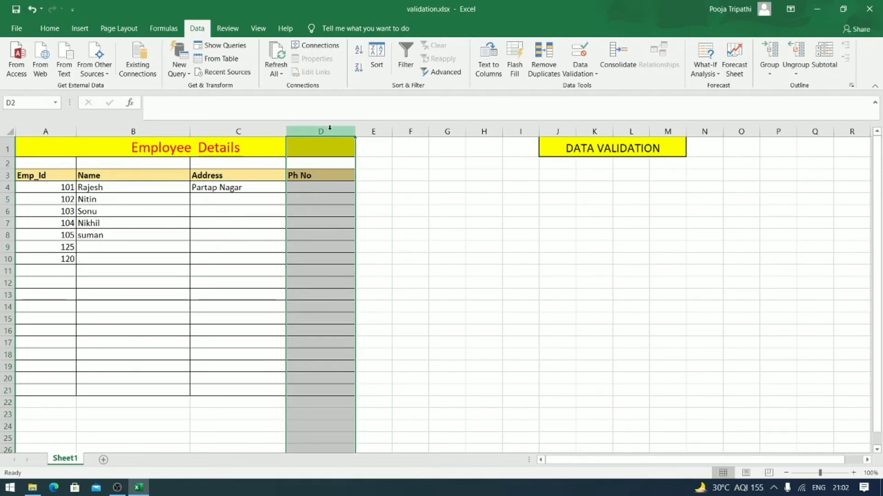
{"action": "left_click", "coordinate": [586, 72]}
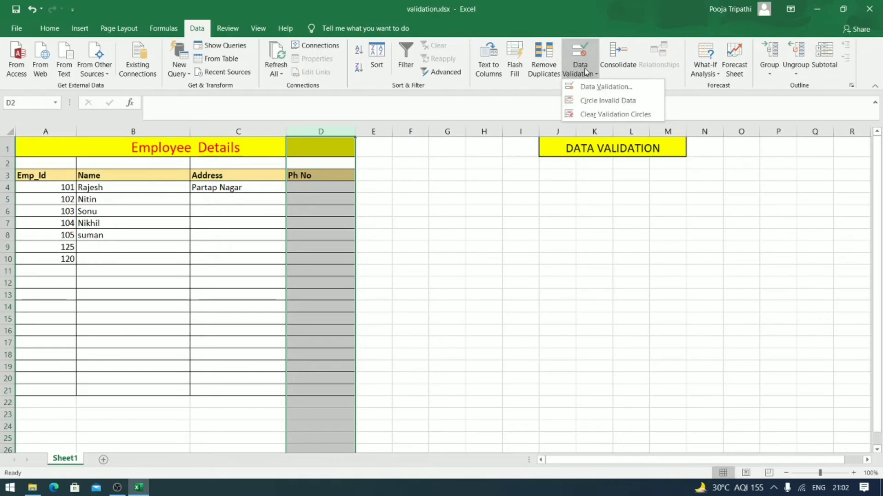
{"action": "left_click", "coordinate": [591, 87]}
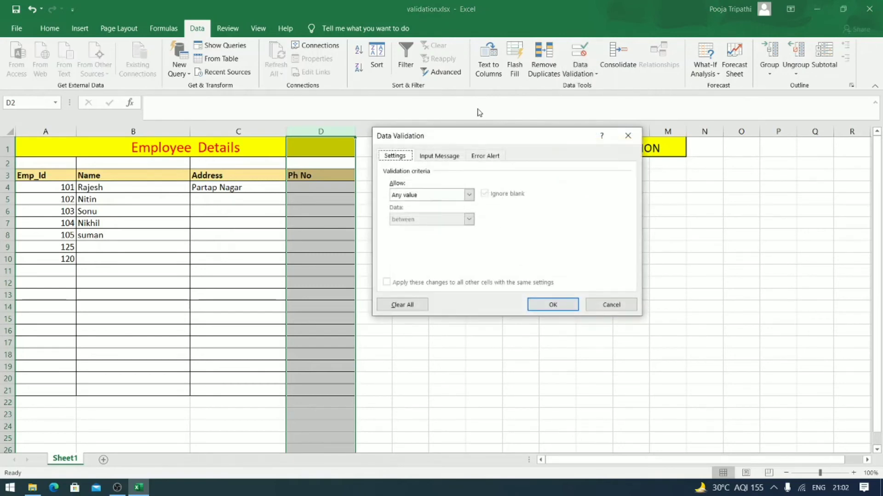
{"action": "left_click_drag", "start_coordinate": [466, 136], "coordinate": [559, 157]}
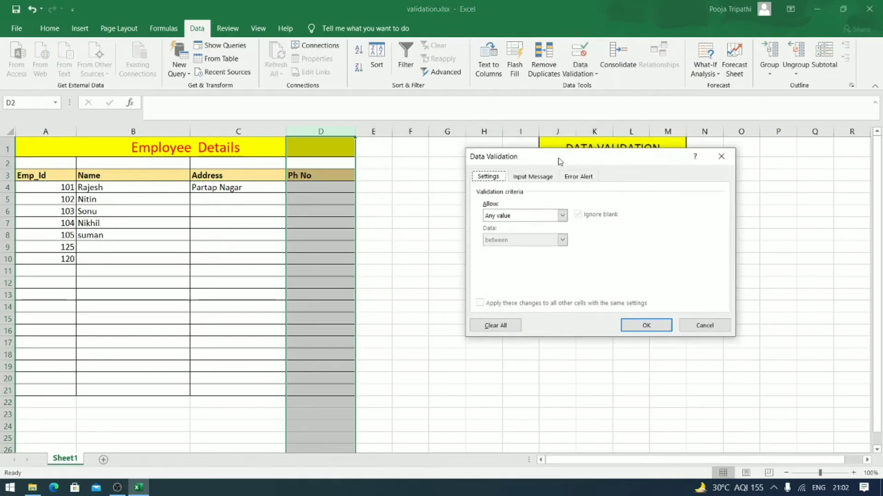
{"action": "left_click", "coordinate": [521, 217]}
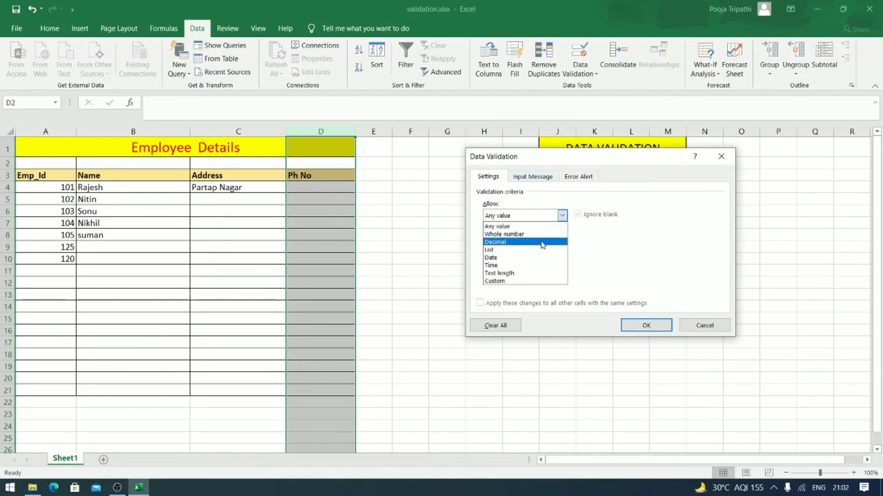
{"action": "left_click", "coordinate": [540, 283]}
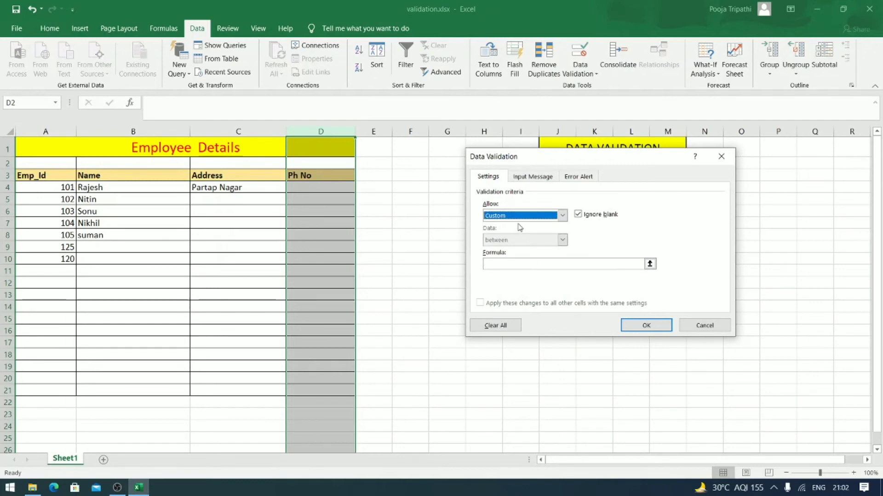
{"action": "left_click", "coordinate": [535, 265]}
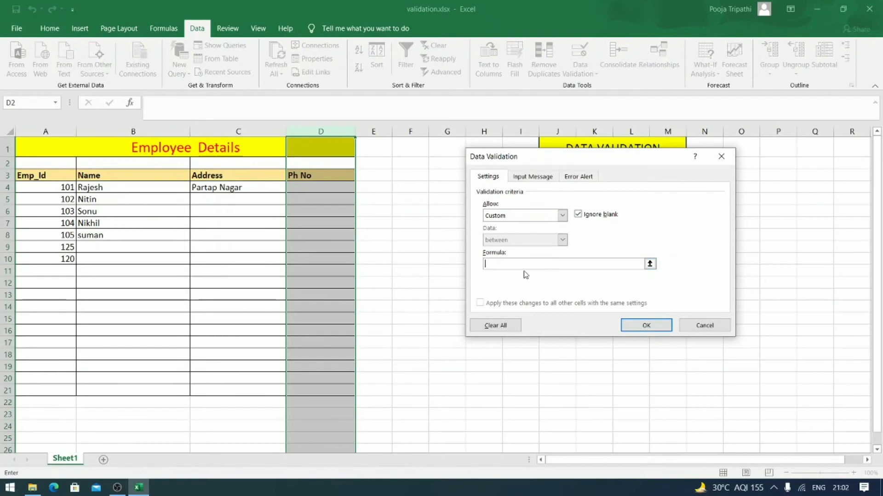
{"action": "type", "text": "=countif(D:D,d"}
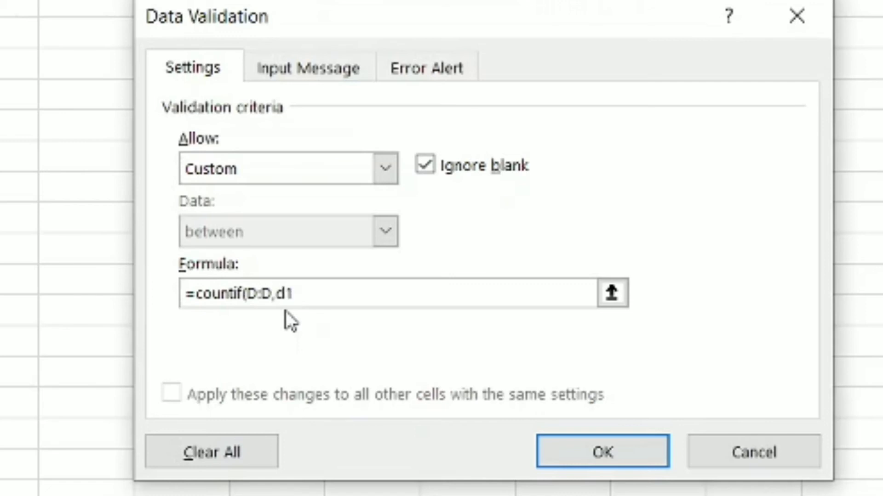
{"action": "type", "text": "1"}
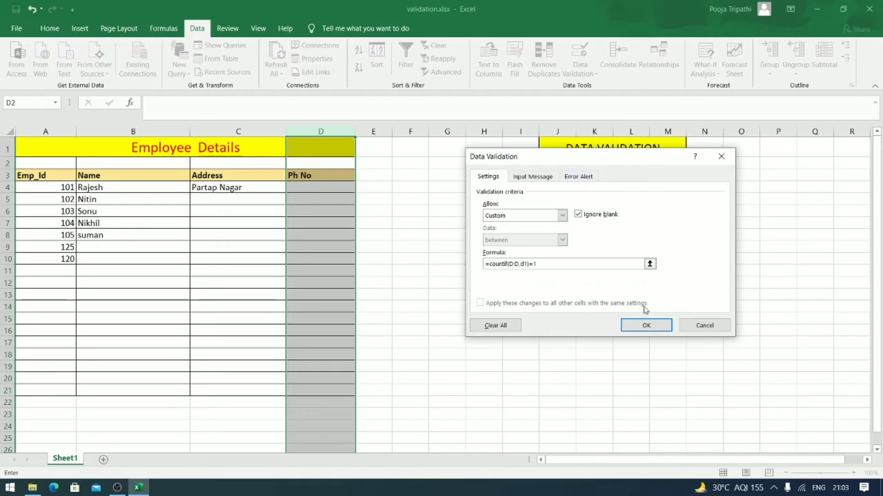
{"action": "left_click", "coordinate": [646, 325]}
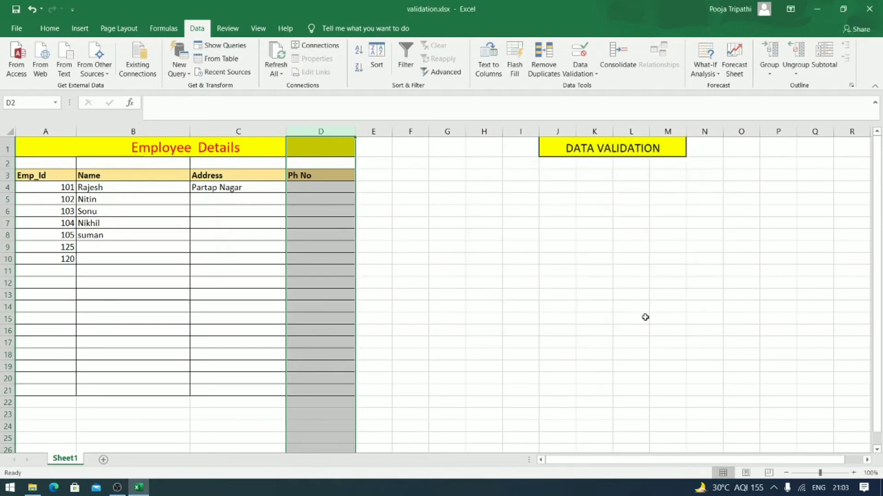
Enter a five-digit test phone number in Ph No cell D4.
{"action": "left_click", "coordinate": [549, 273]}
{"action": "left_click", "coordinate": [329, 187]}
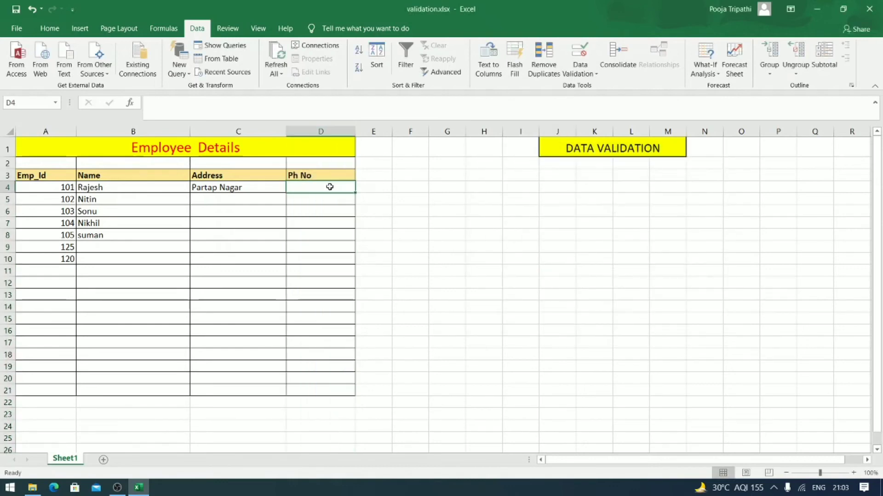
{"action": "type", "text": "2333"}
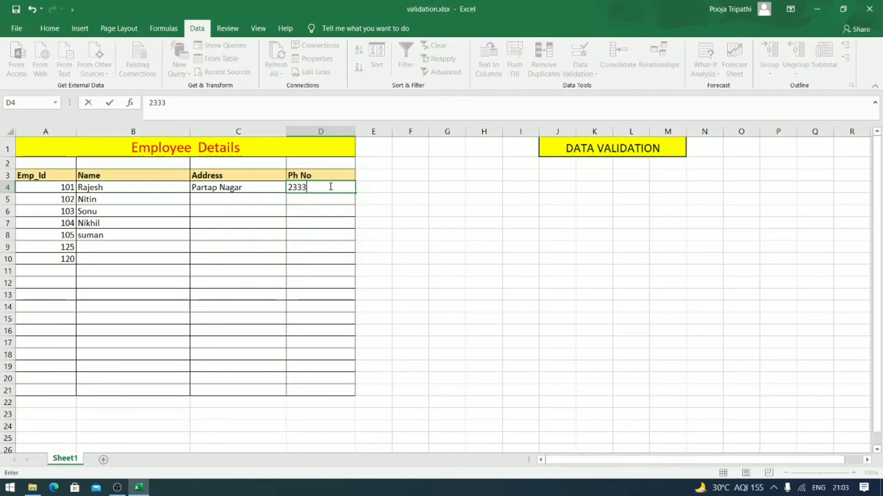
{"action": "type", "text": "3"}
{"action": "key", "text": "Return"}
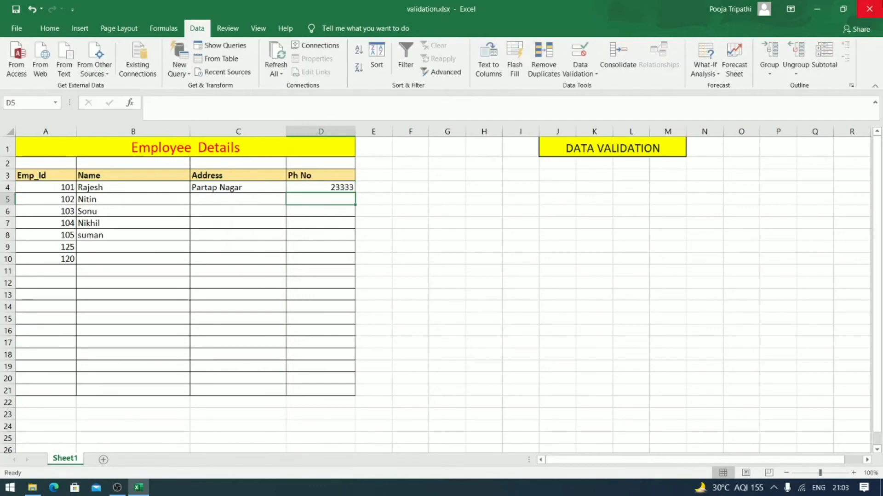
Try to enter the same phone number as D4 in cell D5, then retry with a 0 appended to it.
{"action": "type", "text": "23333"}
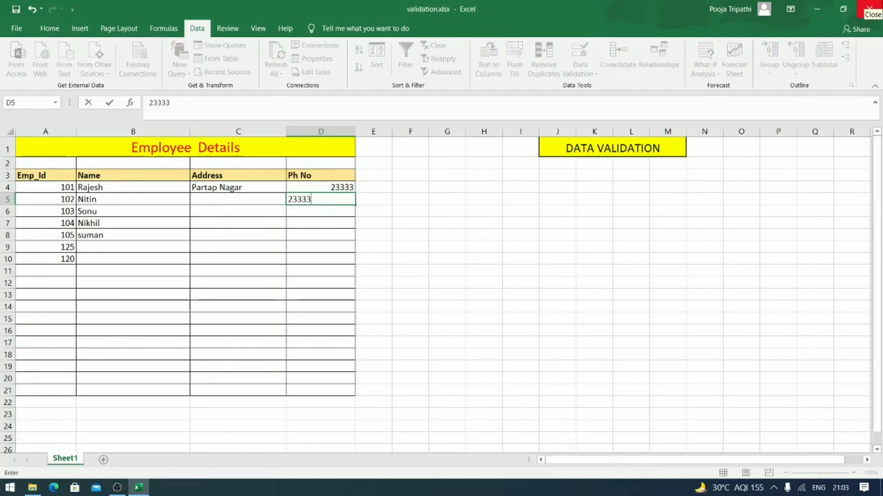
{"action": "key", "text": "Return"}
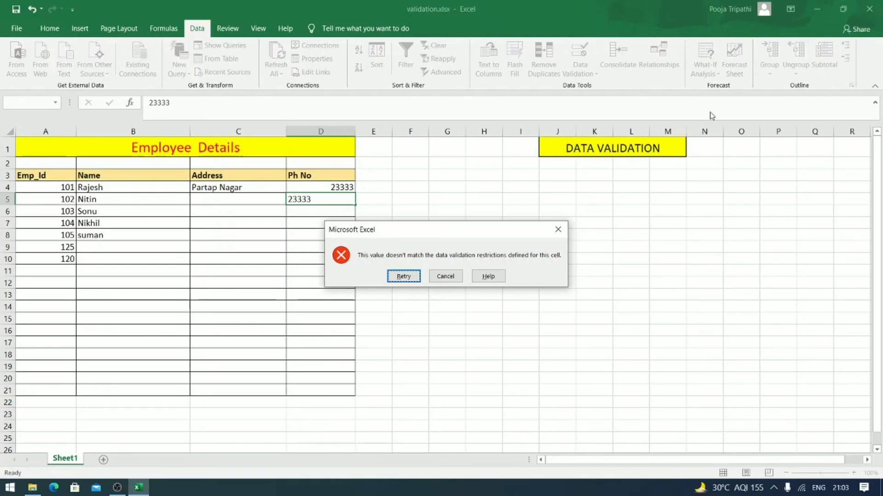
{"action": "left_click", "coordinate": [407, 277]}
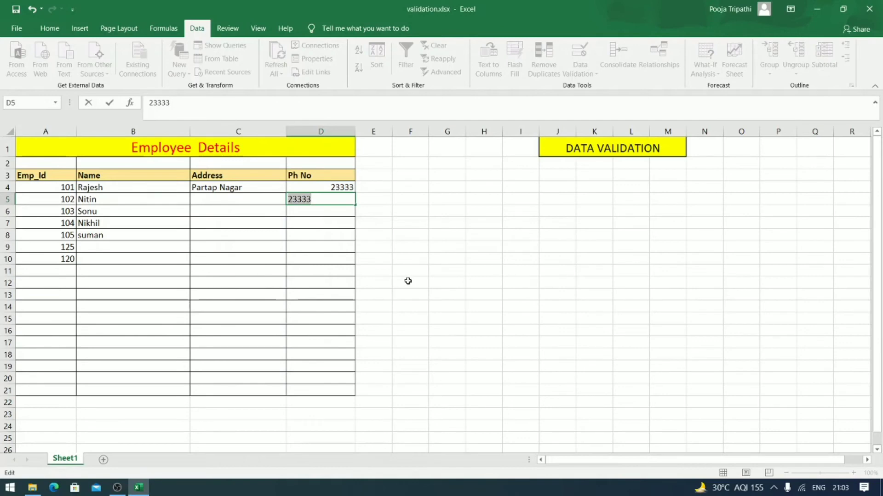
{"action": "key", "text": "Right"}
{"action": "type", "text": "0"}
{"action": "key", "text": "Return"}
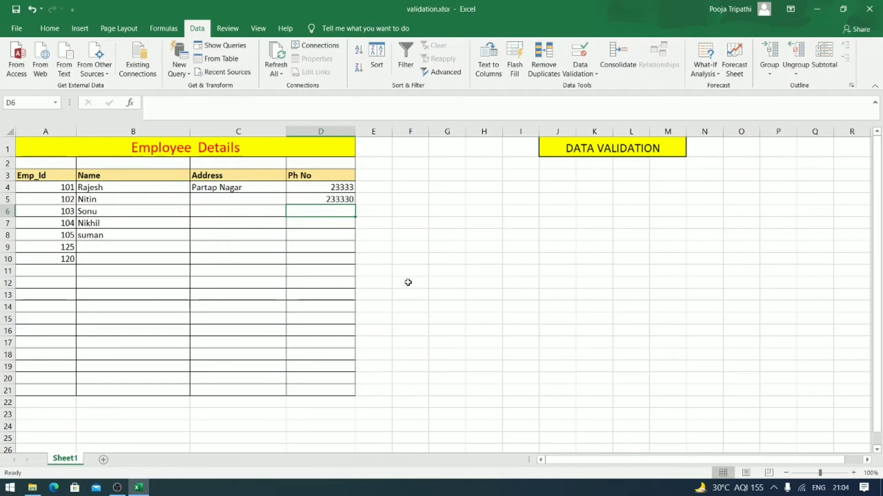
Enter a four-digit phone number in cell D6, then try to repeat it in D7 and cancel the duplicate entry.
{"action": "type", "text": "1200"}
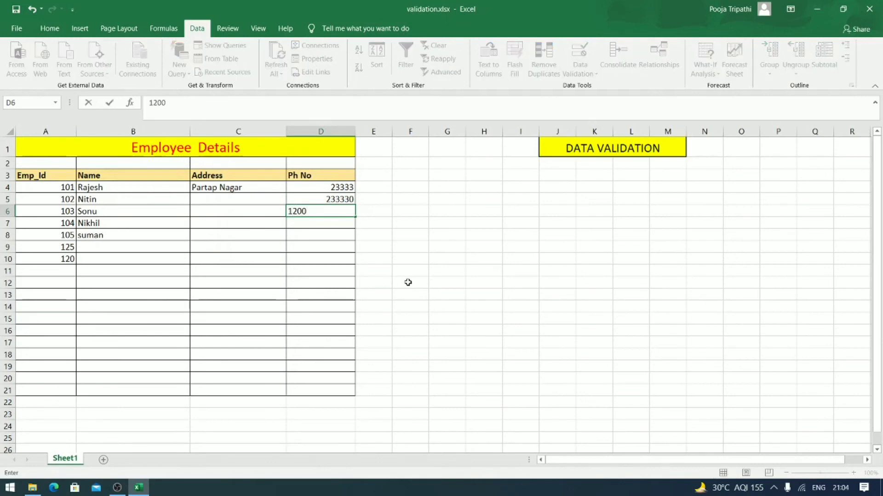
{"action": "key", "text": "Return"}
{"action": "type", "text": "1200"}
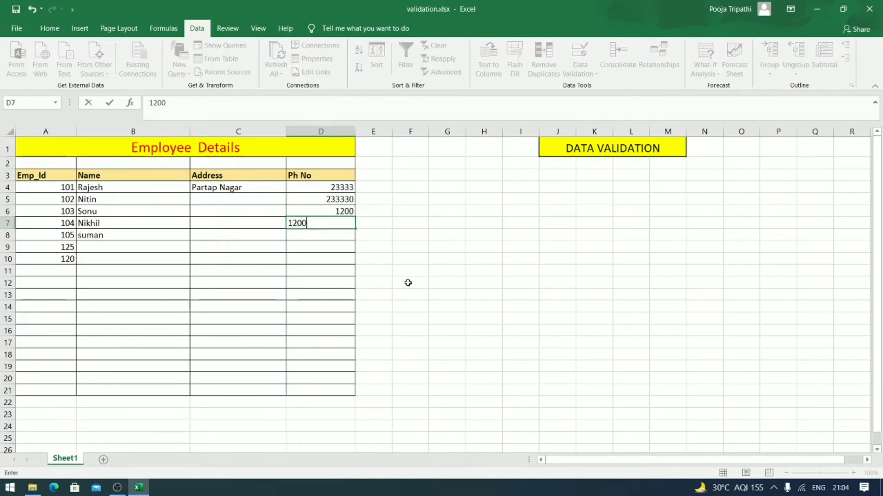
{"action": "key", "text": "Return"}
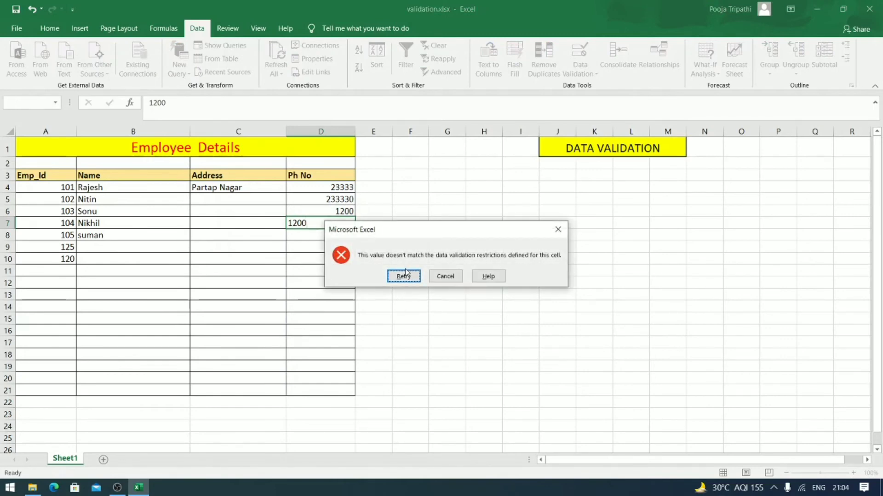
{"action": "left_click", "coordinate": [446, 277]}
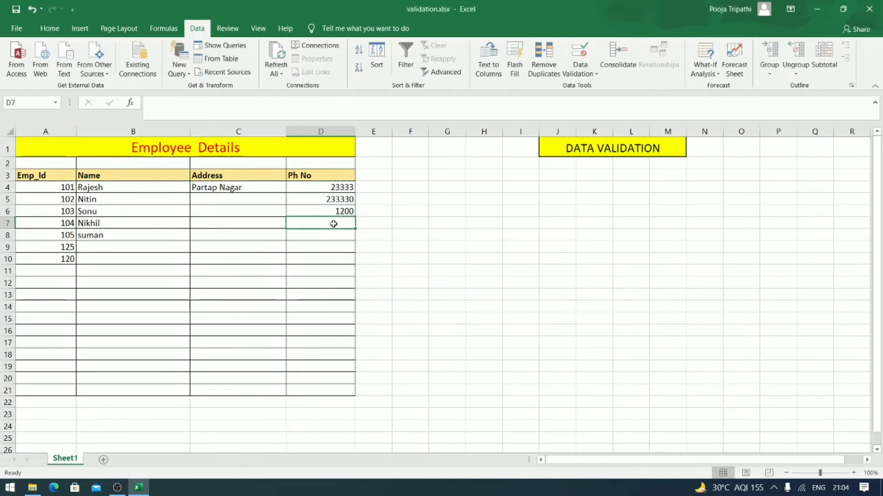
Enter a unique six-digit phone number in cell D7 and a unique five-digit one in D8.
{"action": "type", "text": "100000"}
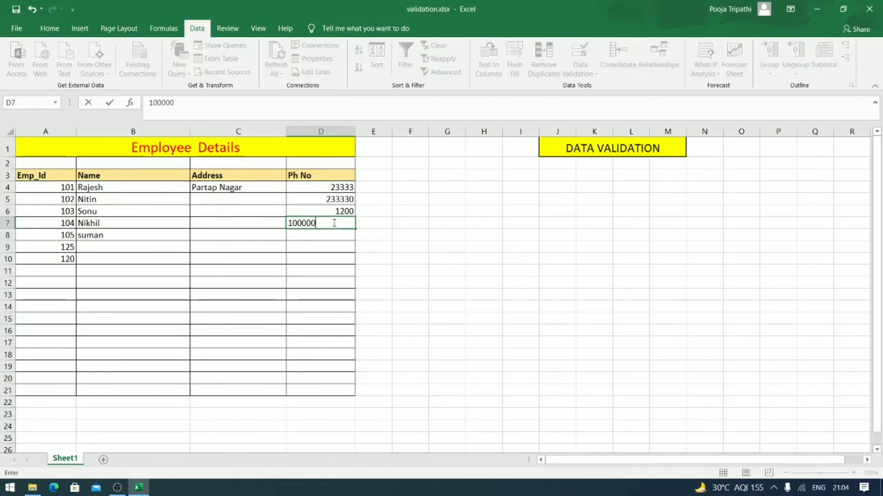
{"action": "key", "text": "Return"}
{"action": "type", "text": "12222"}
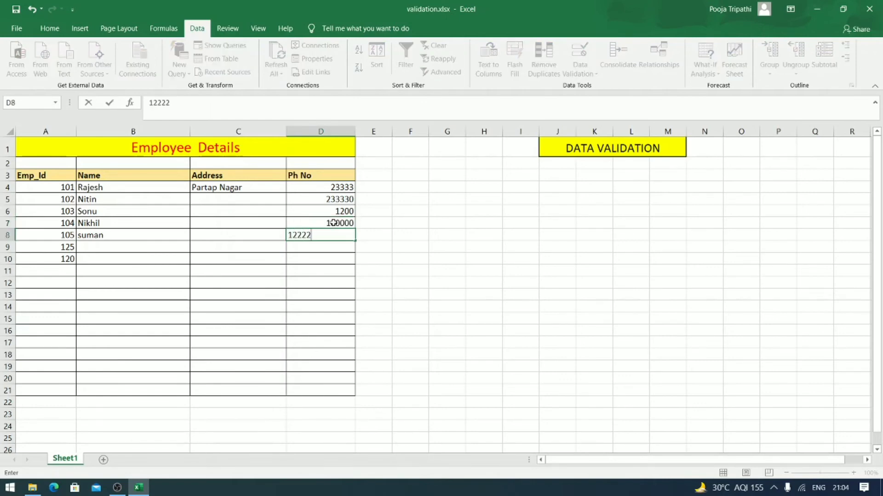
{"action": "key", "text": "Return"}
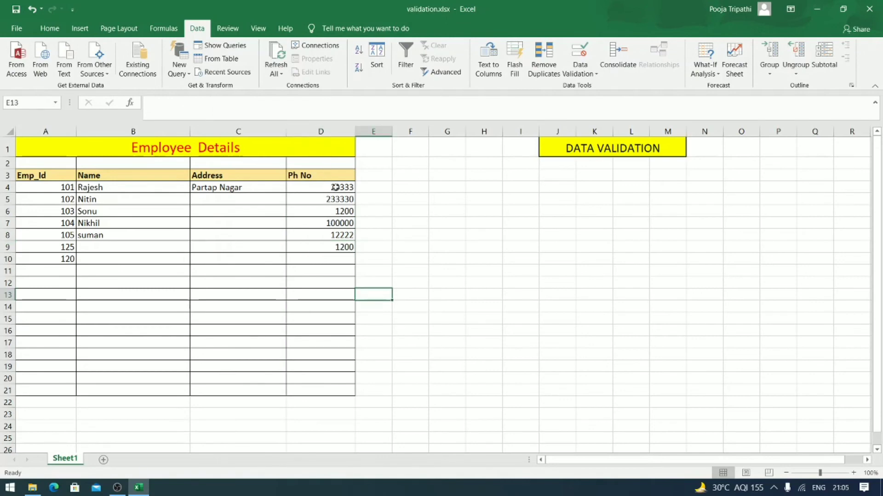
Clear the phone numbers in D4:D10 and enter a four-digit phone number in Ph No cell D4.
{"action": "left_click_drag", "start_coordinate": [336, 187], "coordinate": [319, 262]}
{"action": "key", "text": "Delete"}
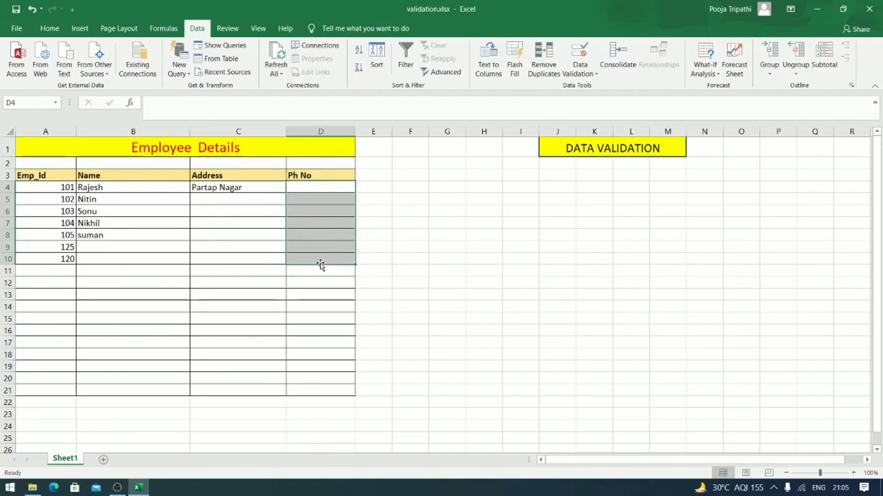
{"action": "type", "text": "1200"}
{"action": "key", "text": "Return"}
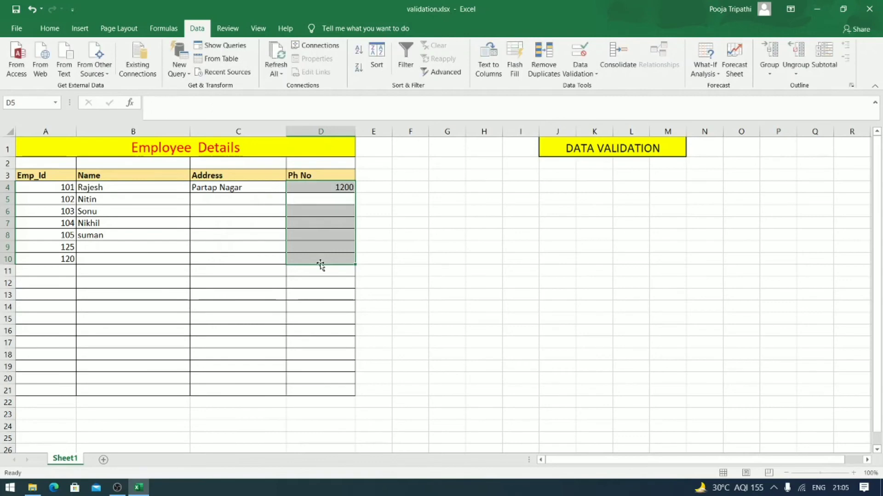
Try to enter the same four-digit phone number as D4 in Ph No cell D5.
{"action": "left_click", "coordinate": [327, 204]}
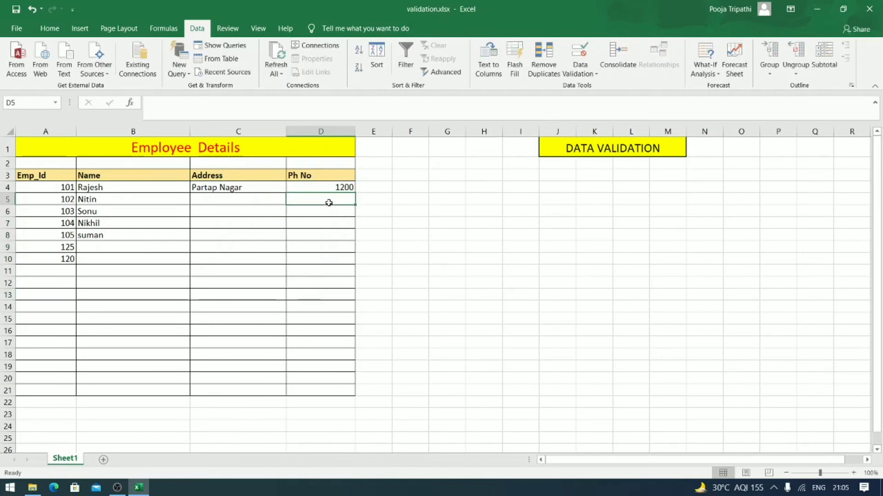
{"action": "type", "text": "1200"}
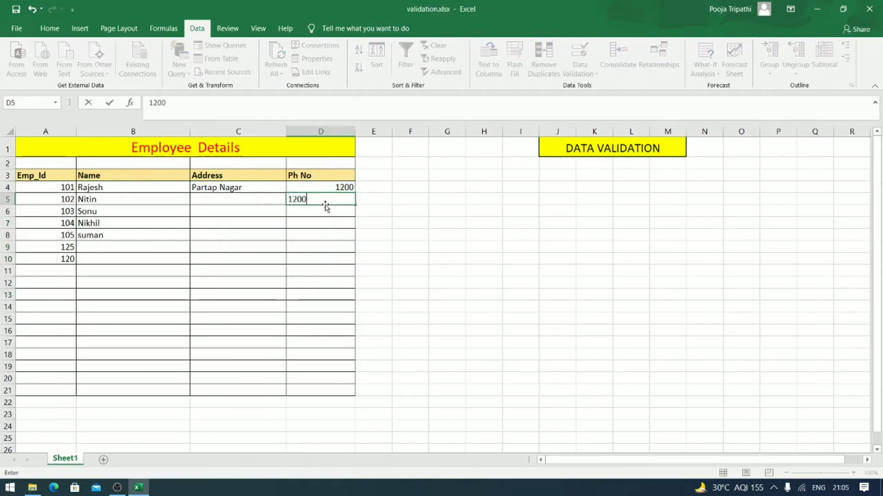
{"action": "key", "text": "Return"}
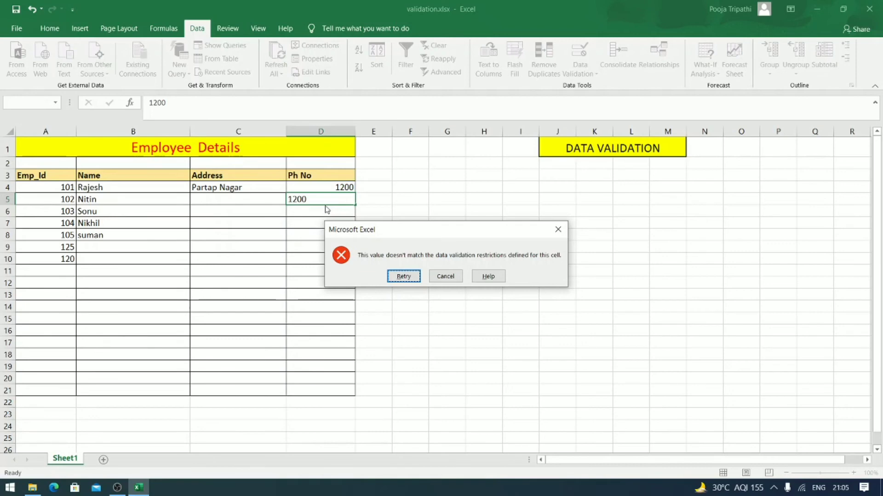
Cancel the duplicate entry in Ph No cell D5 and enter a unique five-digit phone number there instead.
{"action": "left_click", "coordinate": [439, 277]}
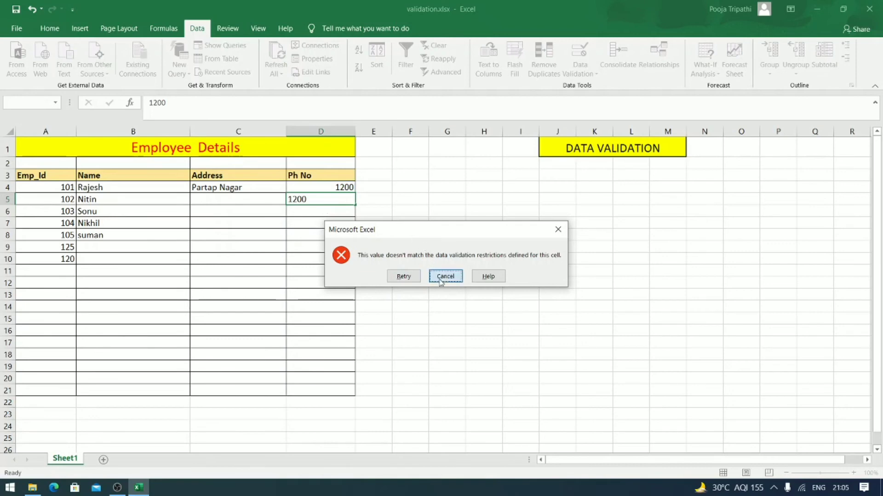
{"action": "type", "text": "44444"}
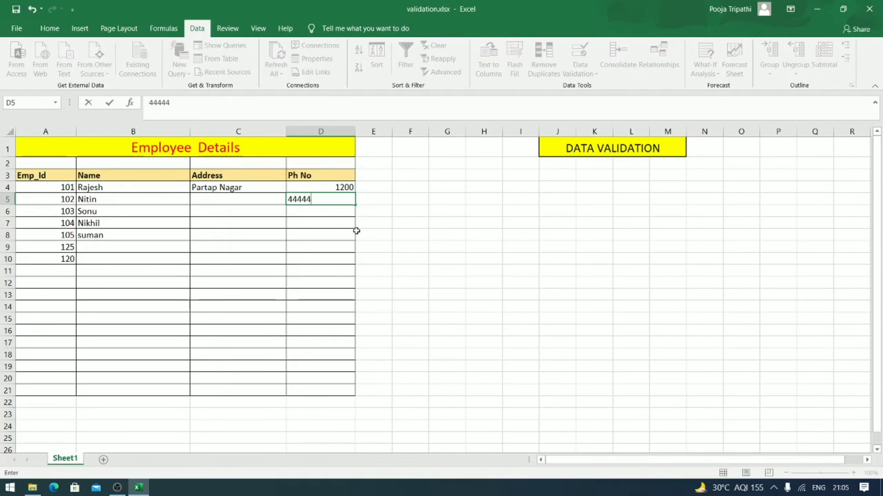
{"action": "key", "text": "Return"}
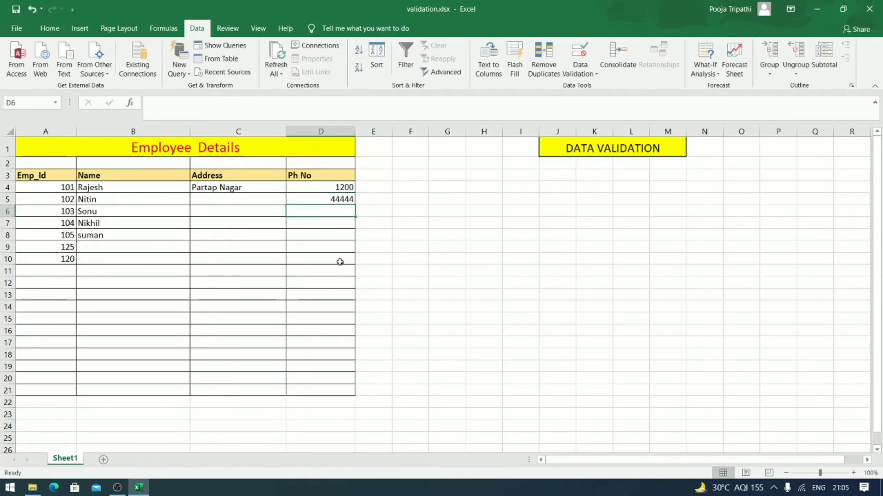
Try to repeat the phone number from D5 in Ph No cell D6, then cancel the duplicate entry.
{"action": "type", "text": "44"}
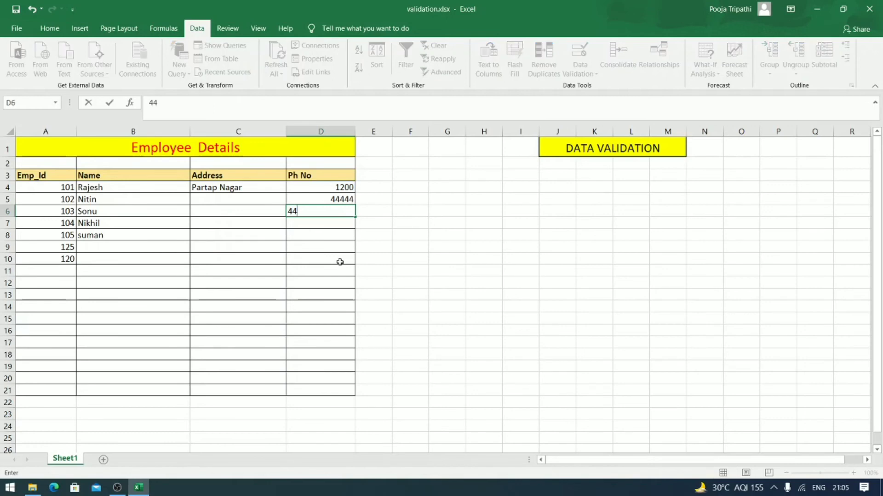
{"action": "type", "text": "444"}
{"action": "key", "text": "Return"}
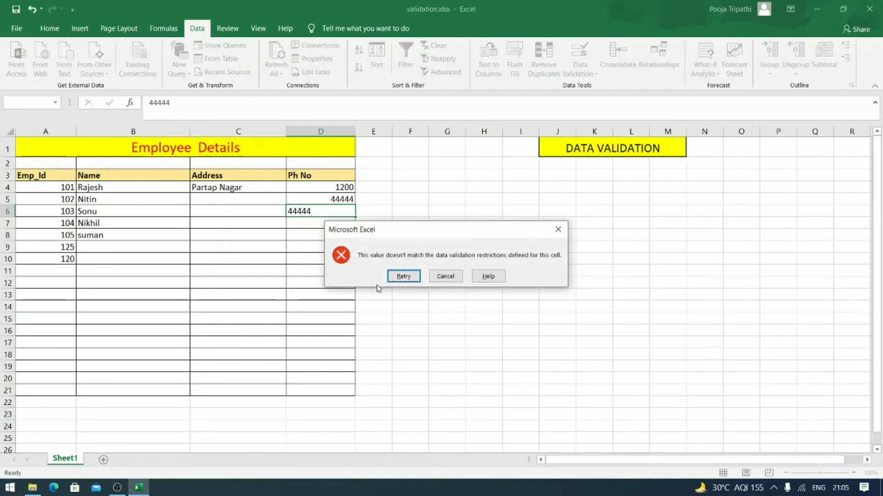
{"action": "left_click", "coordinate": [436, 278]}
{"action": "left_click", "coordinate": [441, 271]}
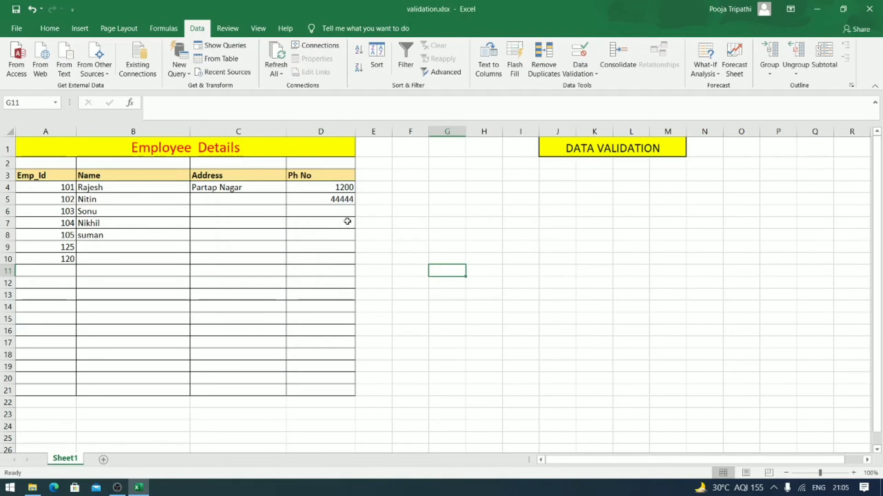
{"action": "left_click", "coordinate": [417, 259]}
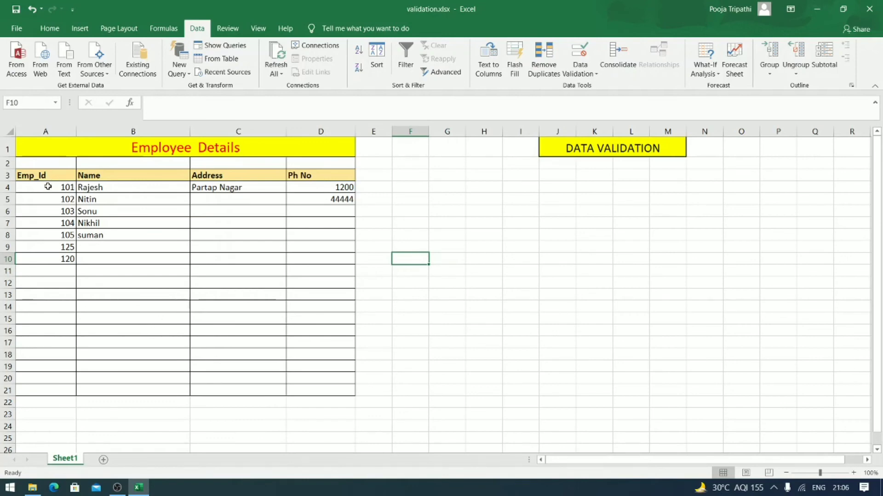
Try to enter the out-of-range Emp_Id 266 in cell A11, then cancel the entry.
{"action": "left_click", "coordinate": [59, 270]}
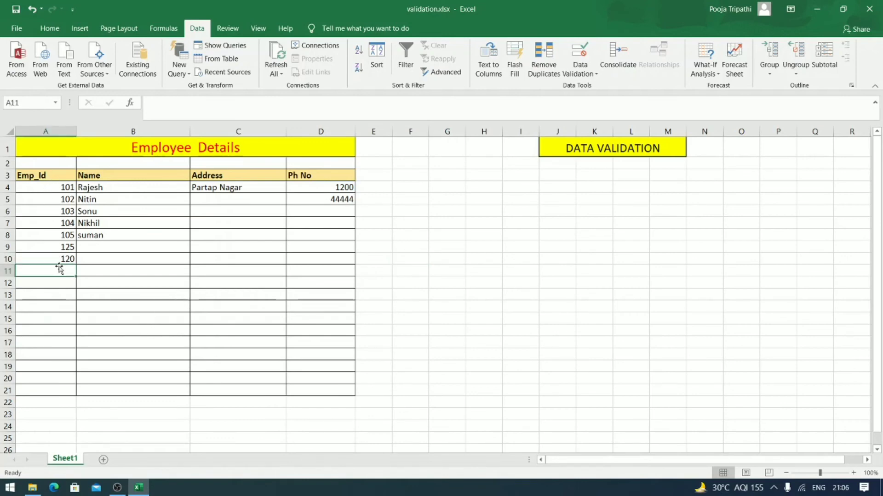
{"action": "type", "text": "266"}
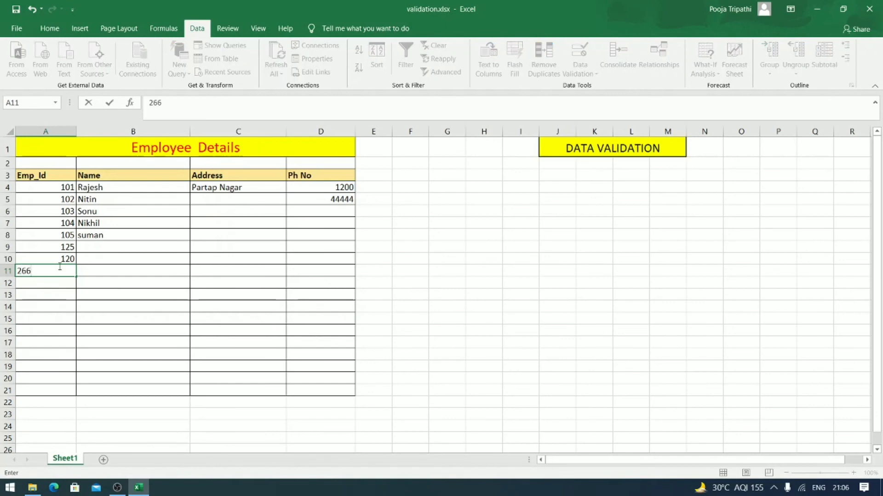
{"action": "key", "text": "Return"}
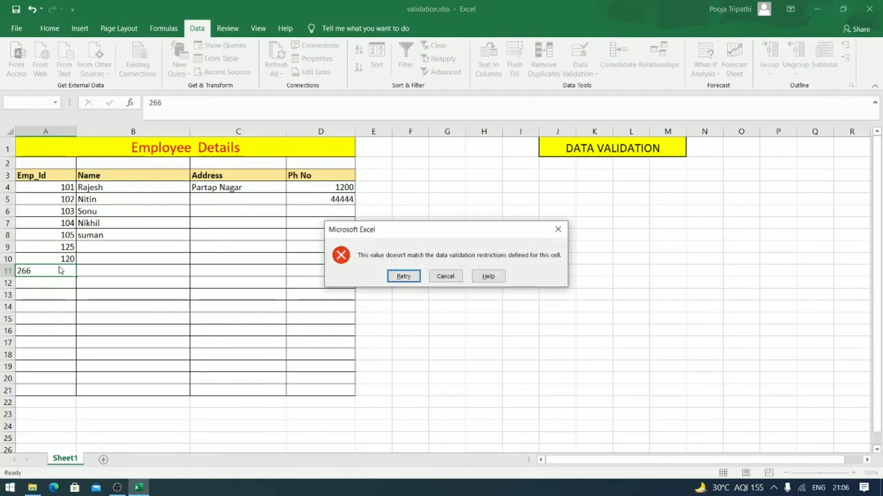
{"action": "left_click", "coordinate": [433, 278]}
{"action": "left_click", "coordinate": [227, 306]}
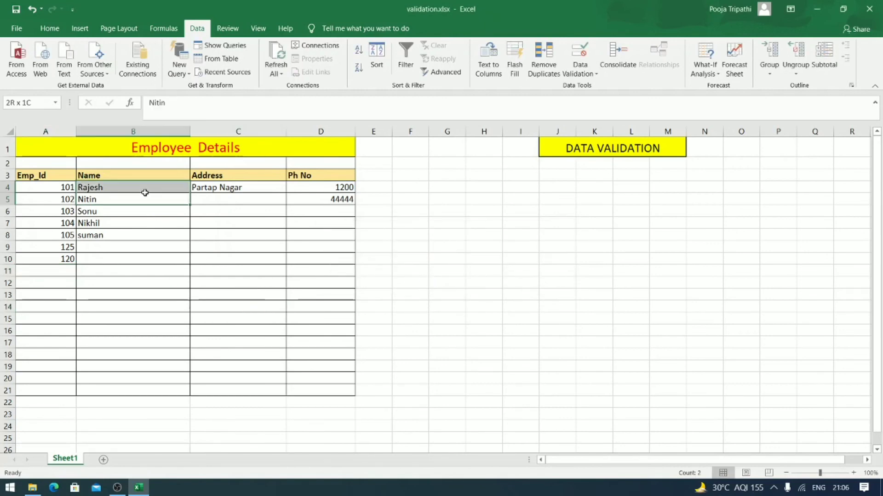
Review the custom validation formula applied to the whole Ph No column D and close its settings without changing them.
{"action": "left_click_drag", "start_coordinate": [144, 199], "coordinate": [161, 361]}
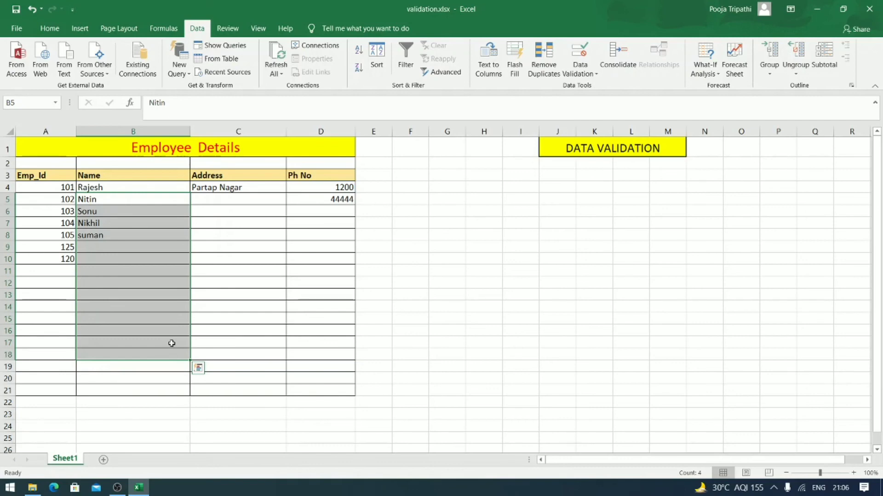
{"action": "left_click", "coordinate": [316, 203]}
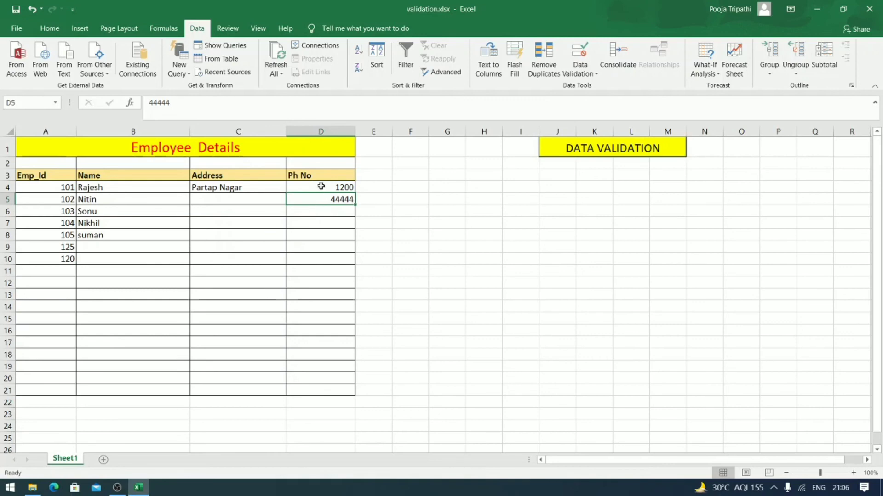
{"action": "left_click_drag", "start_coordinate": [321, 186], "coordinate": [346, 389]}
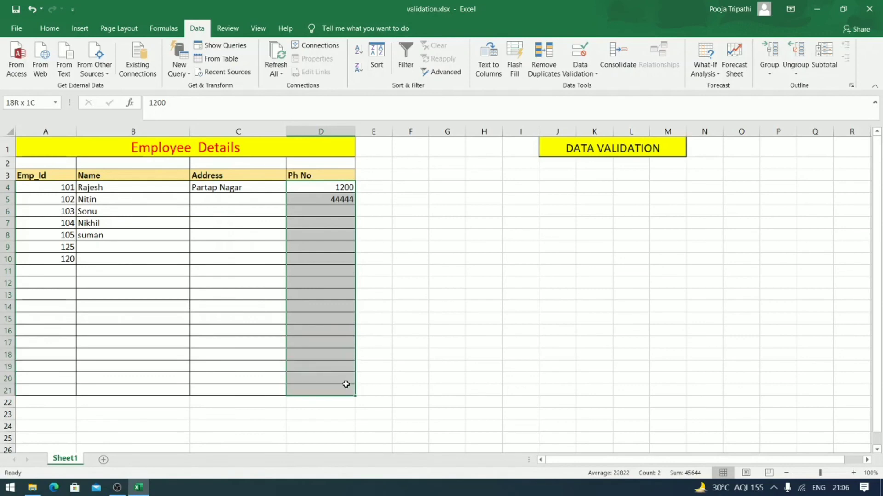
{"action": "left_click", "coordinate": [320, 131]}
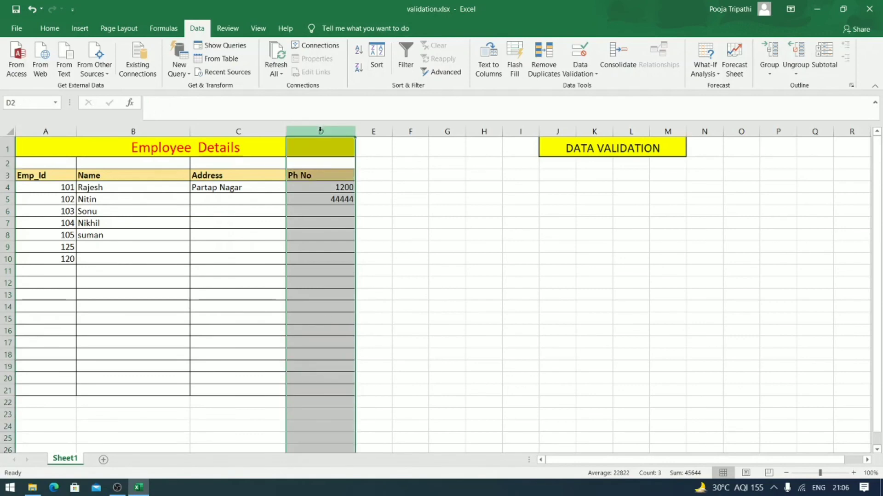
{"action": "left_click", "coordinate": [592, 65]}
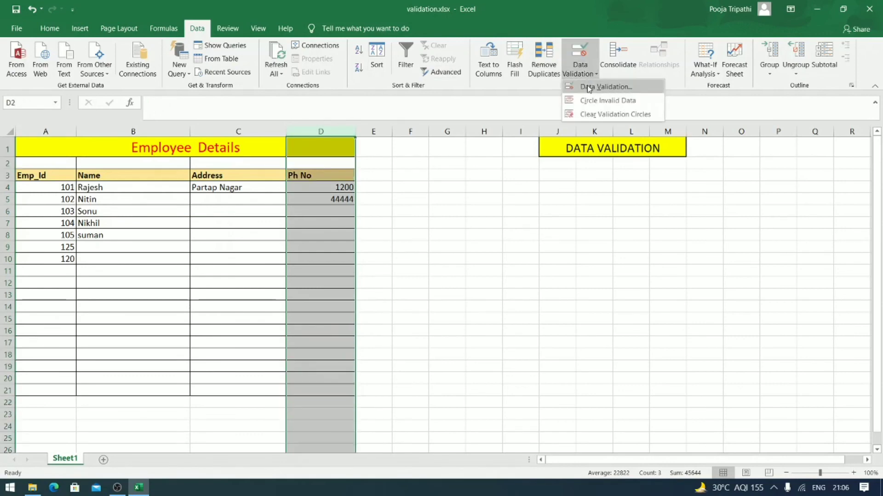
{"action": "left_click", "coordinate": [590, 86]}
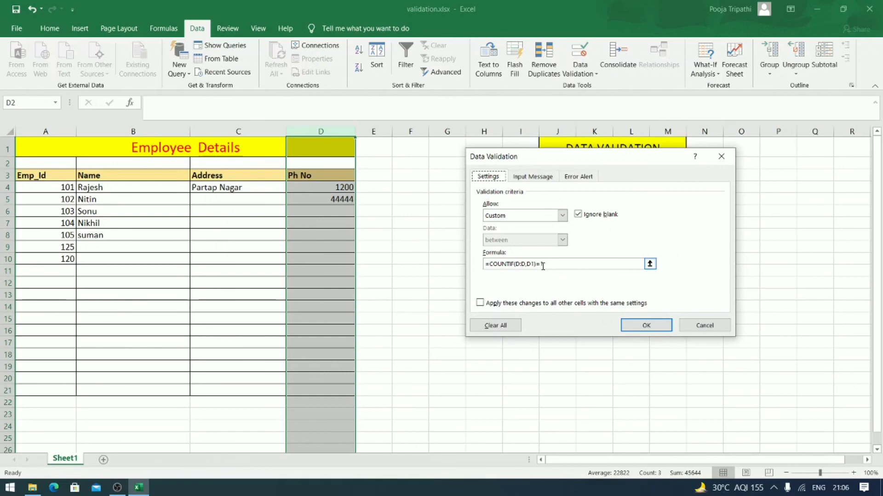
{"action": "left_click", "coordinate": [626, 326]}
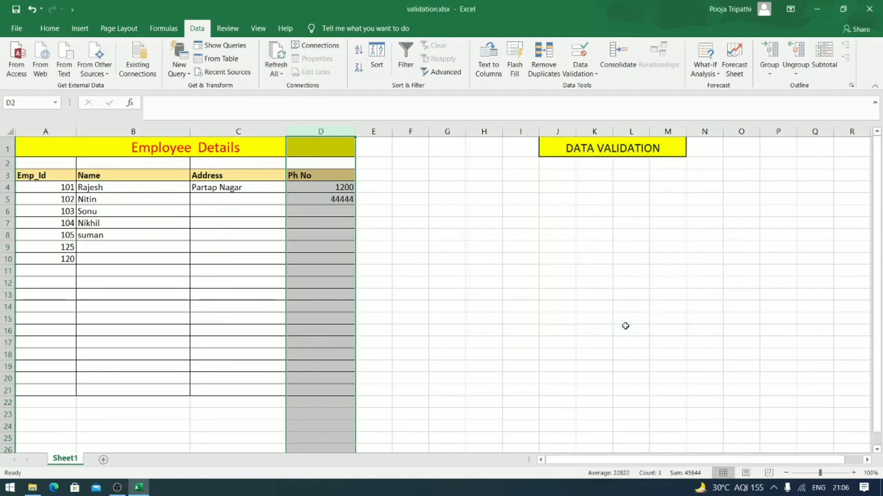
{"action": "left_click", "coordinate": [626, 320]}
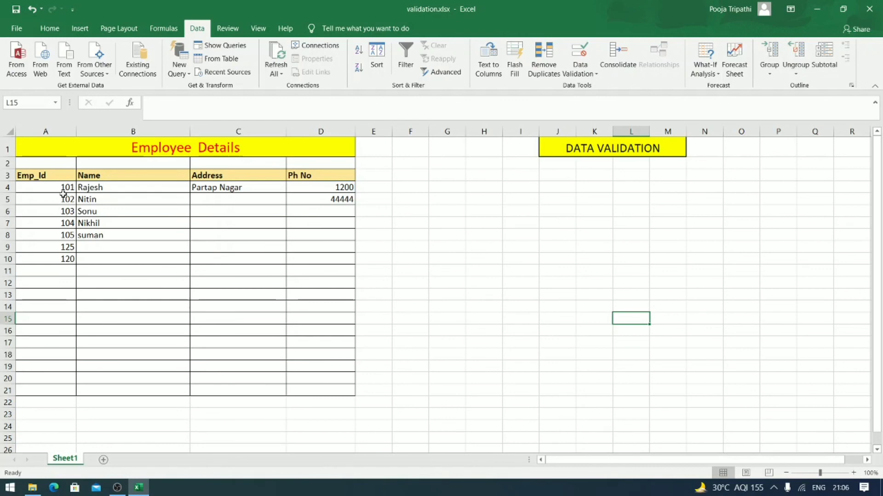
Clear all data validation settings from the Emp_Id cells A4:A21.
{"action": "left_click_drag", "start_coordinate": [63, 193], "coordinate": [51, 390]}
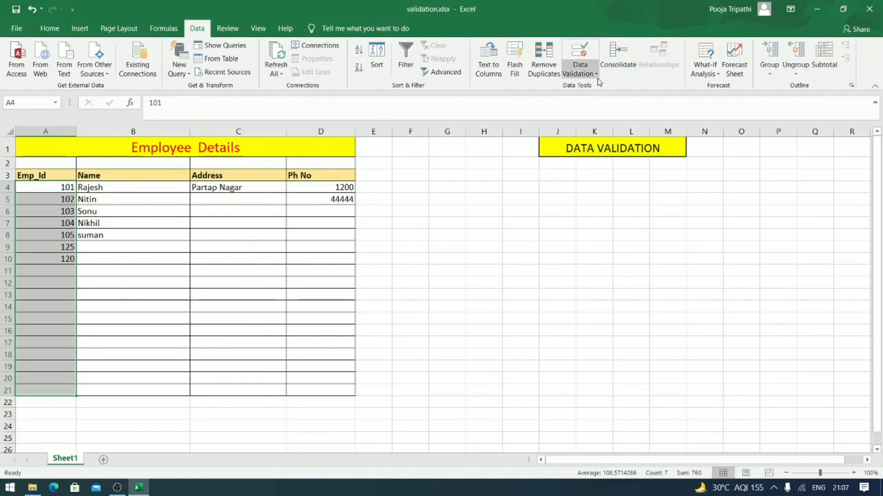
{"action": "left_click", "coordinate": [581, 75]}
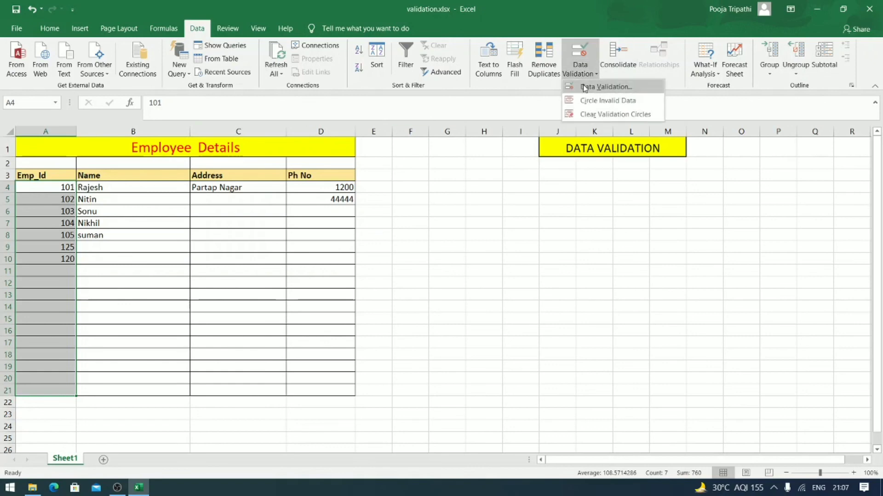
{"action": "left_click", "coordinate": [584, 88]}
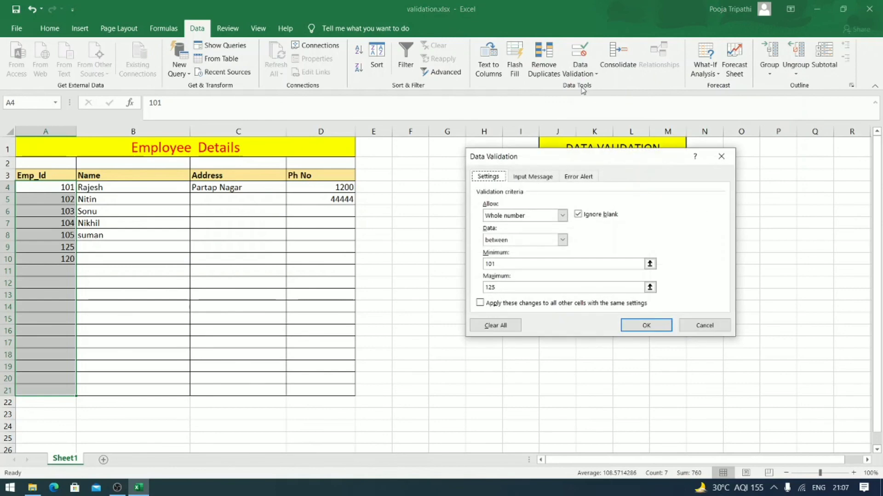
{"action": "left_click", "coordinate": [517, 332]}
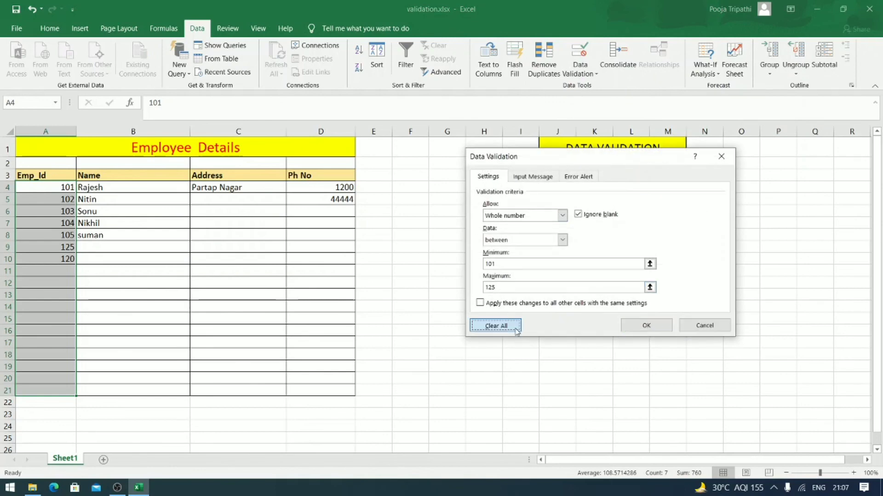
{"action": "left_click", "coordinate": [645, 327]}
{"action": "left_click", "coordinate": [644, 330]}
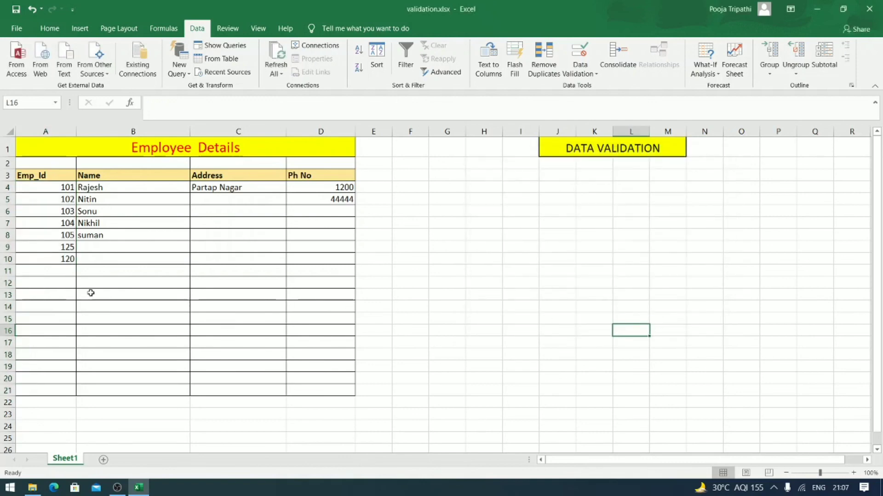
Test the unrestricted Emp_Id column by entering 23 in cell A12 and 8999 in cell A14.
{"action": "left_click_drag", "start_coordinate": [72, 278], "coordinate": [71, 275]}
{"action": "left_click", "coordinate": [50, 282]}
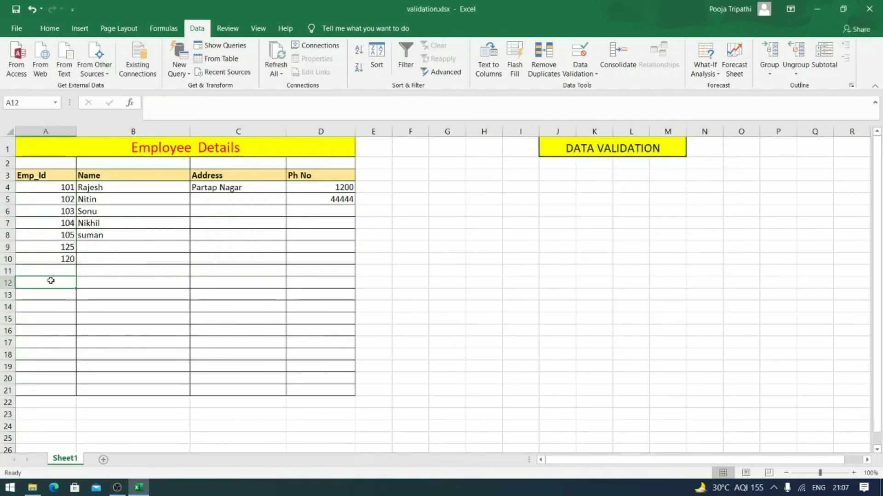
{"action": "type", "text": "23"}
{"action": "key", "text": "Return"}
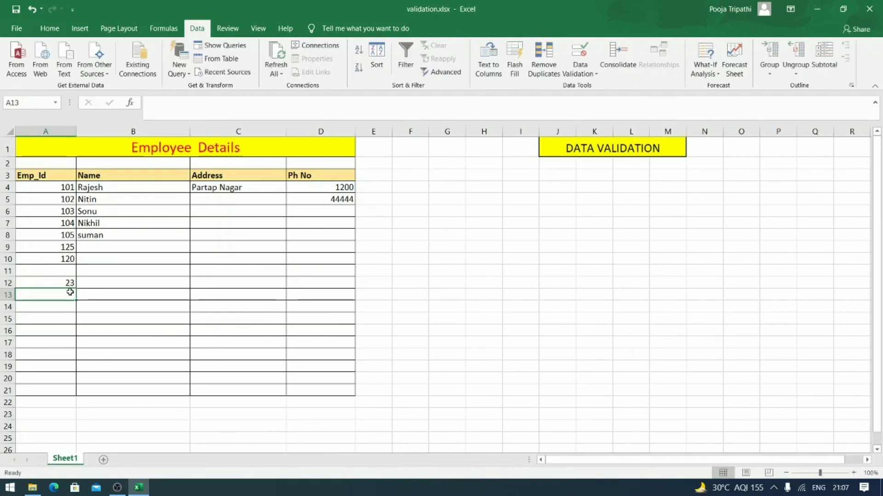
{"action": "left_click", "coordinate": [39, 310]}
{"action": "double_click", "coordinate": [39, 310]}
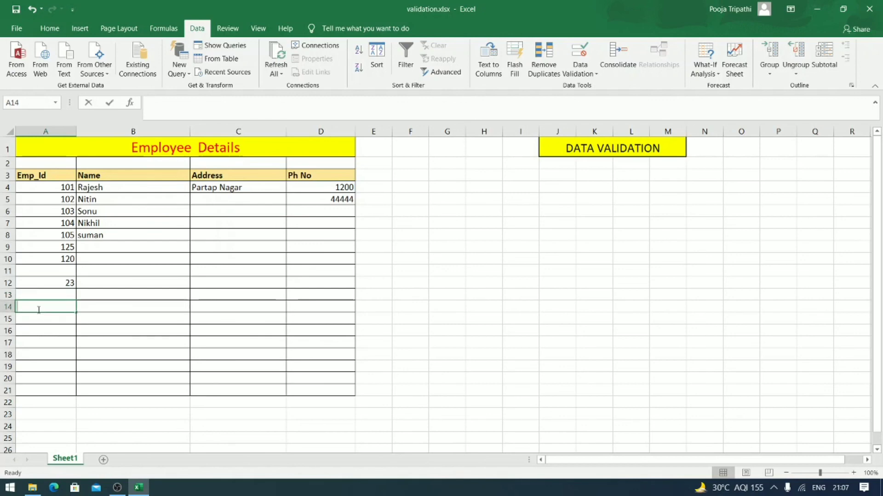
{"action": "type", "text": "8999"}
{"action": "key", "text": "Return"}
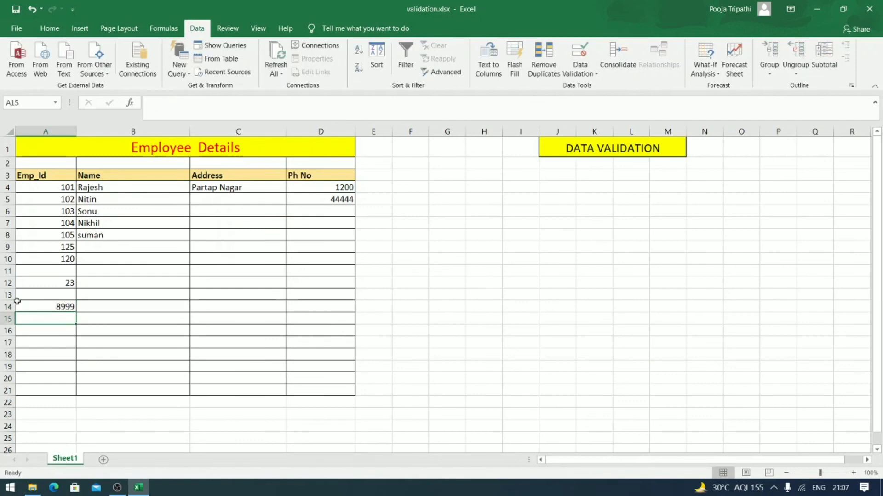
Select the Emp_Id cells A11:A16 containing the test entries.
{"action": "left_click_drag", "start_coordinate": [54, 271], "coordinate": [65, 336]}
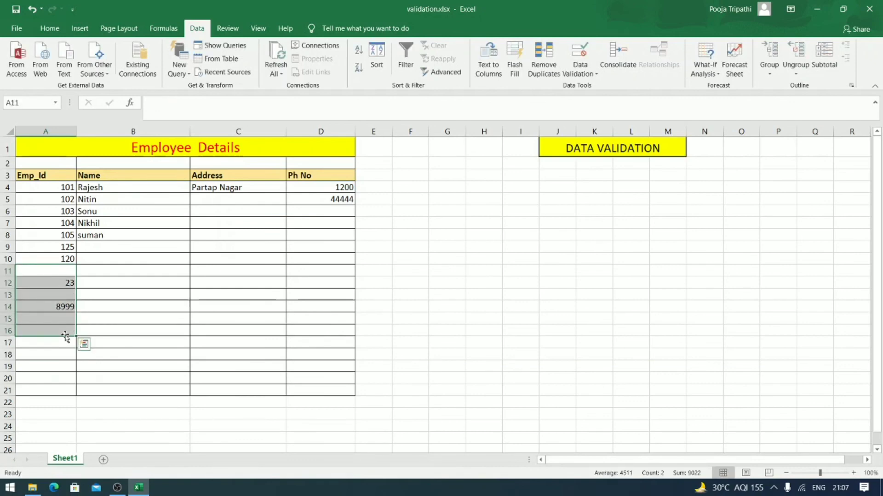